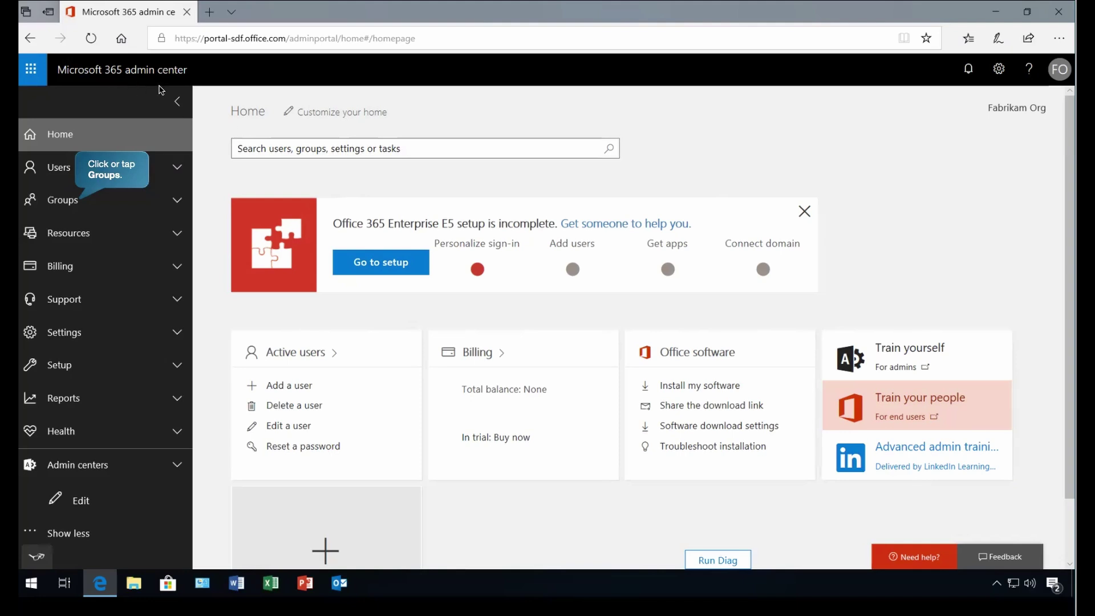
Start a new group from the Groups list and choose the Mail-enabled security type.
click(109, 203)
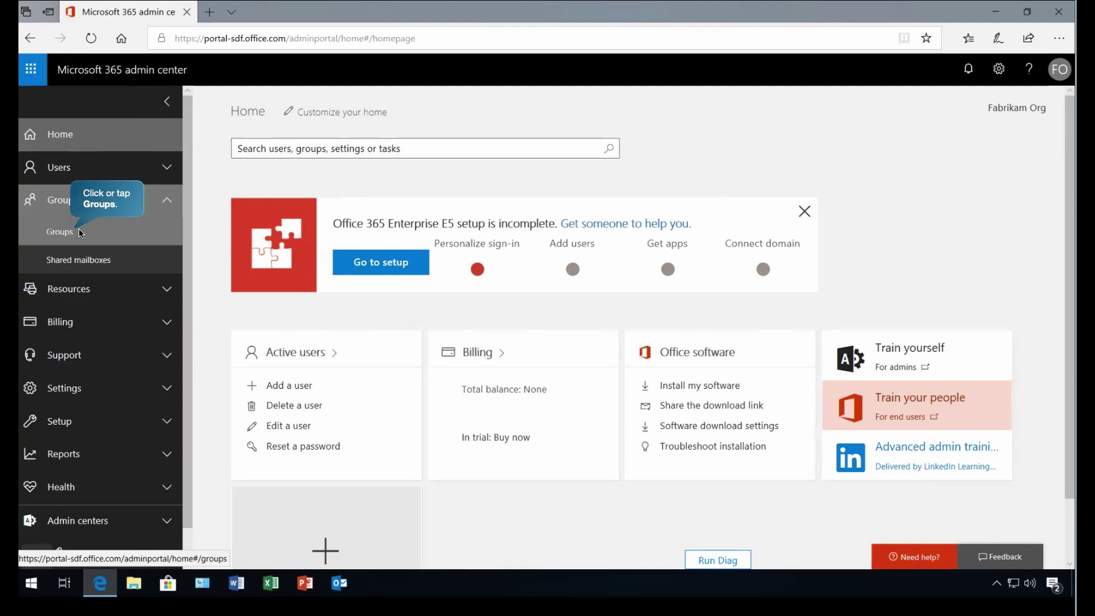
click(60, 231)
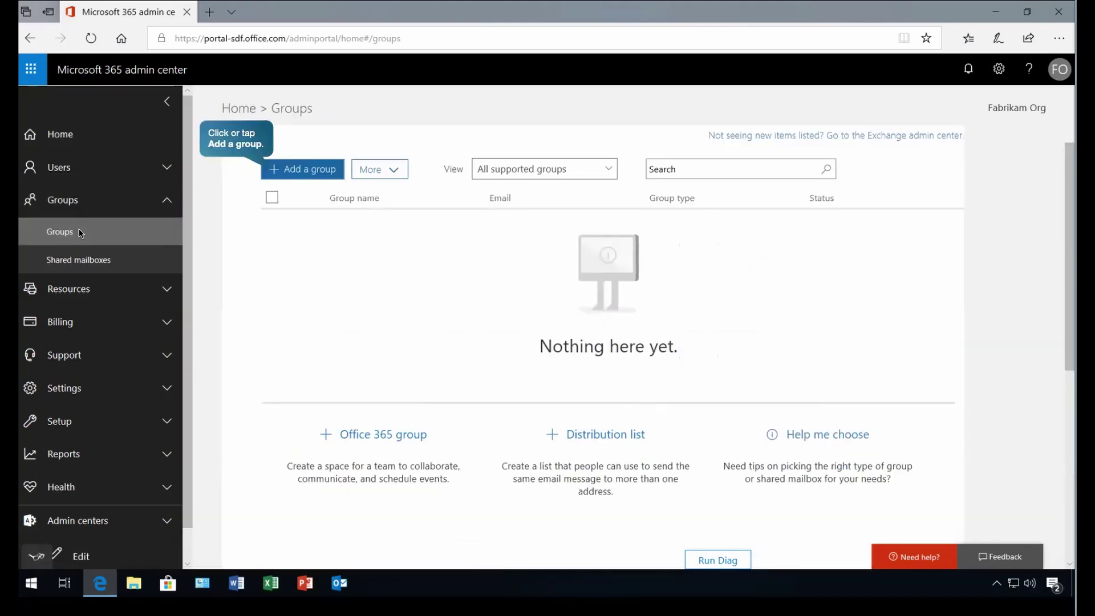
click(279, 170)
click(597, 200)
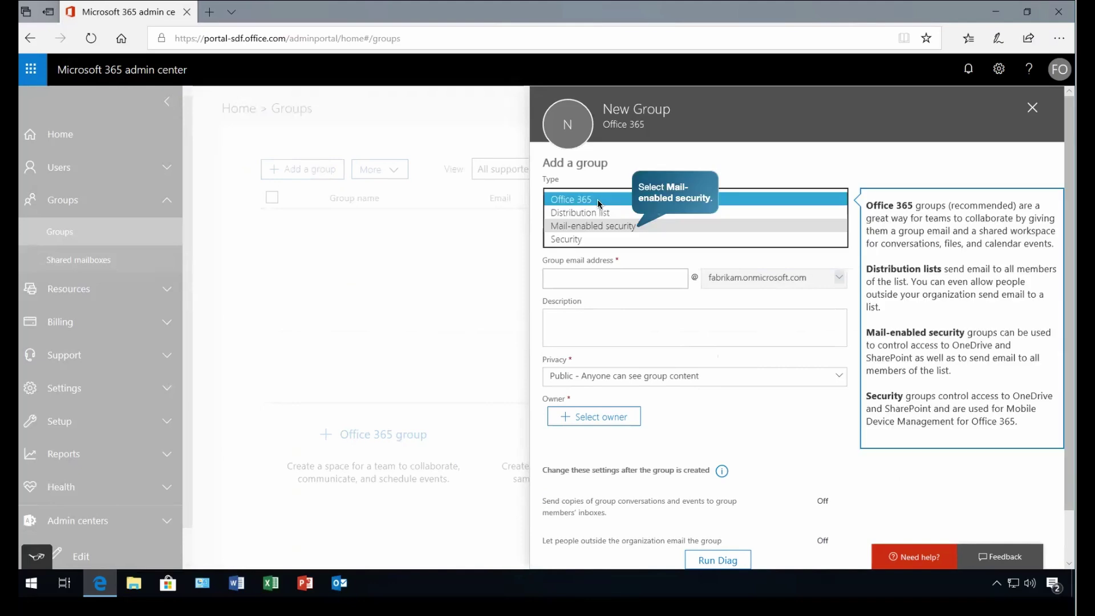
click(586, 225)
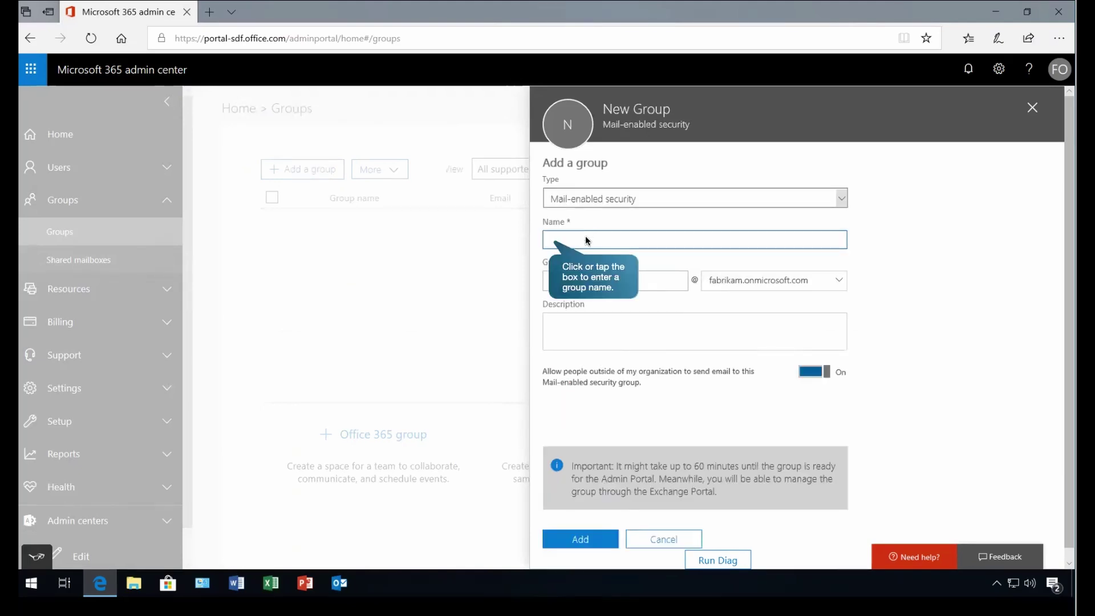
Name it 'Privileged Access Approvers' with alias 'pamapprovers' and description 'Approver group for PAM', then create it.
click(584, 244)
text(Privileged Access Approvers)
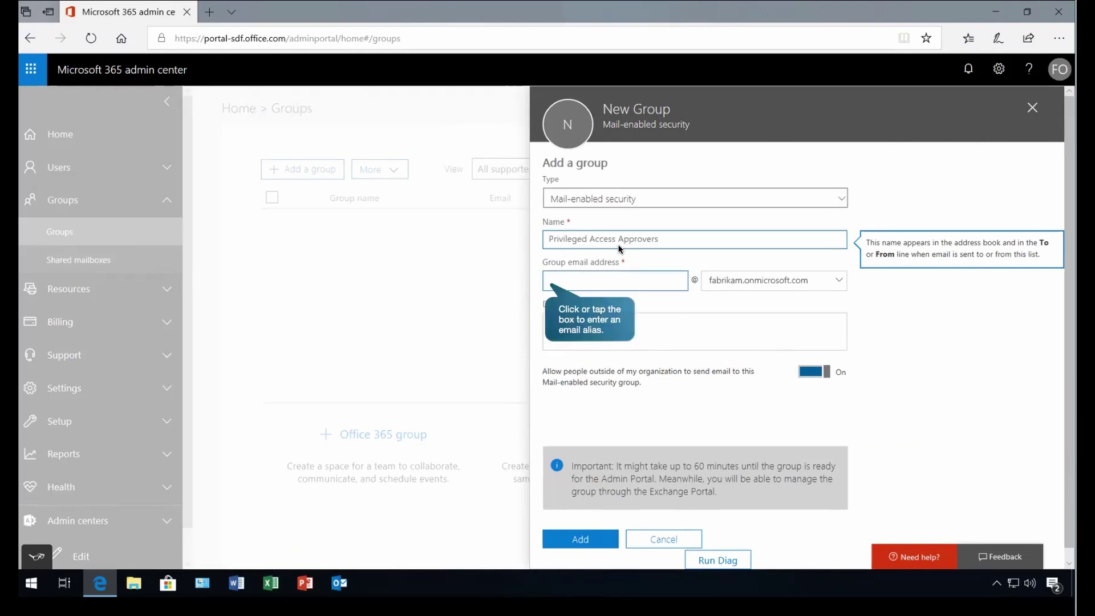
click(592, 286)
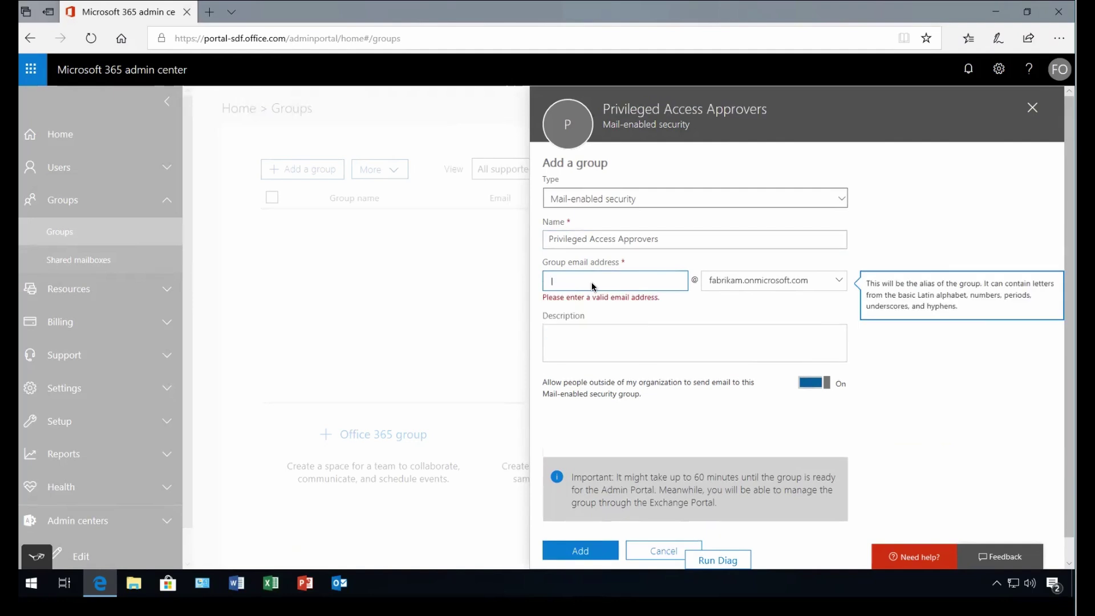
text(pamapprovers)
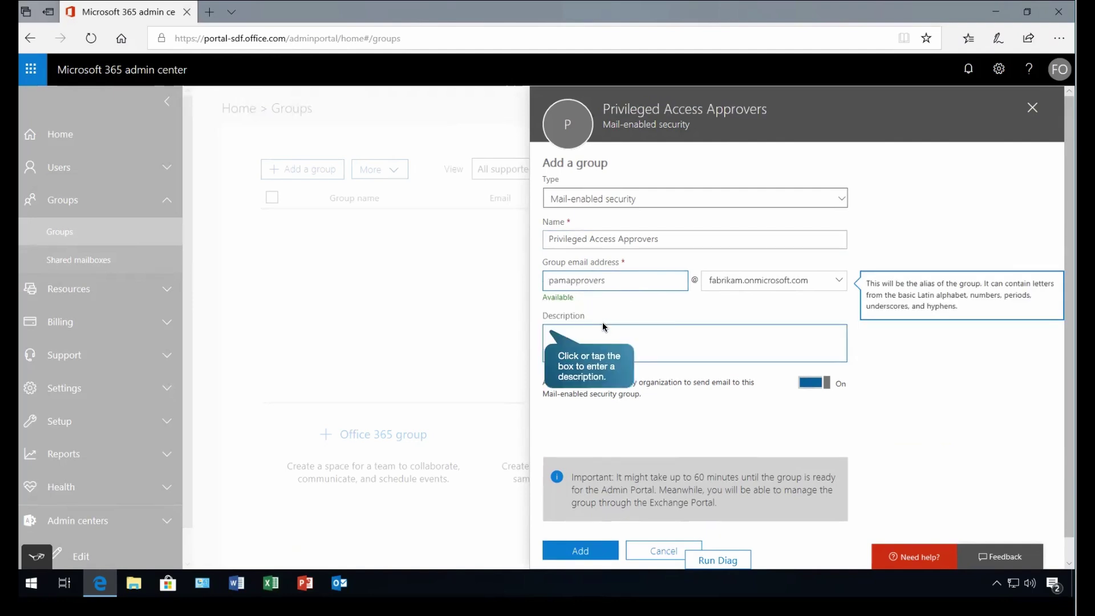
click(614, 336)
text(Approver group for PAM)
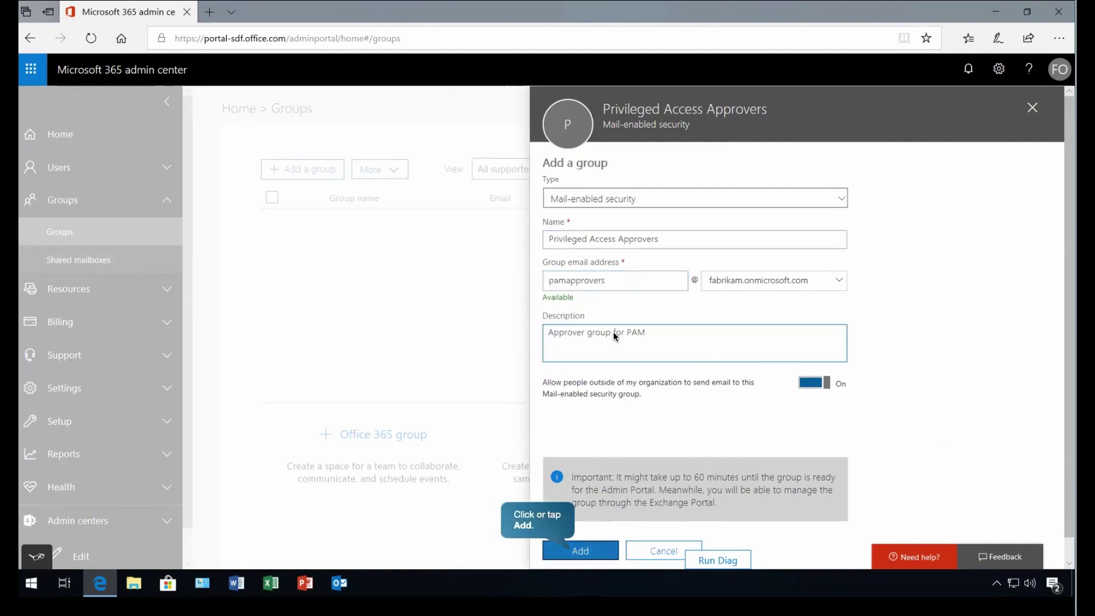
click(588, 550)
click(597, 338)
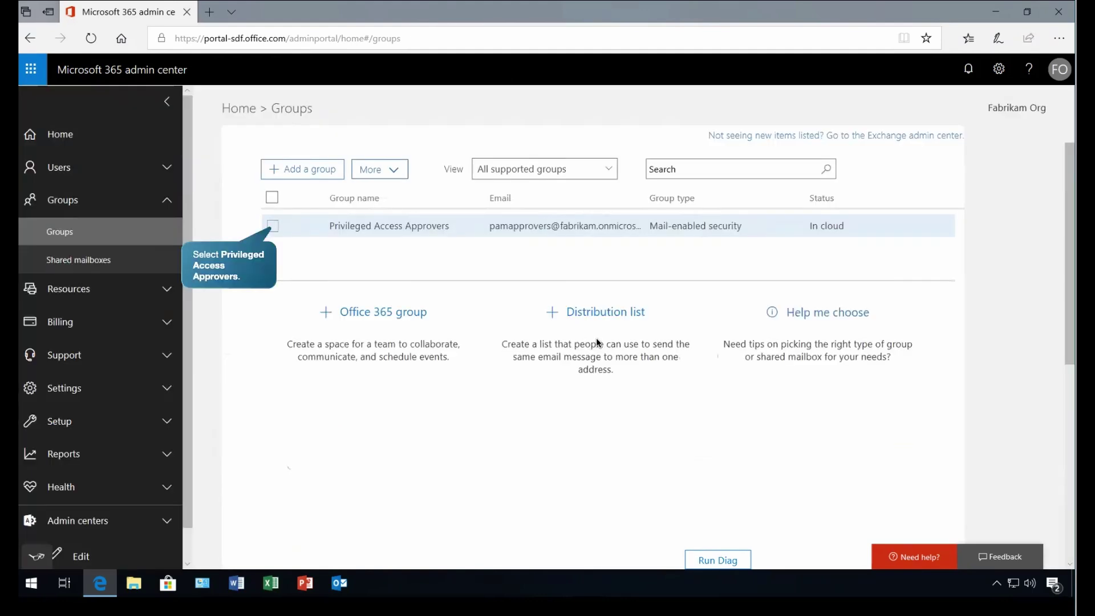
Add two approver users as members of Privileged Access Approvers and save the membership.
click(273, 226)
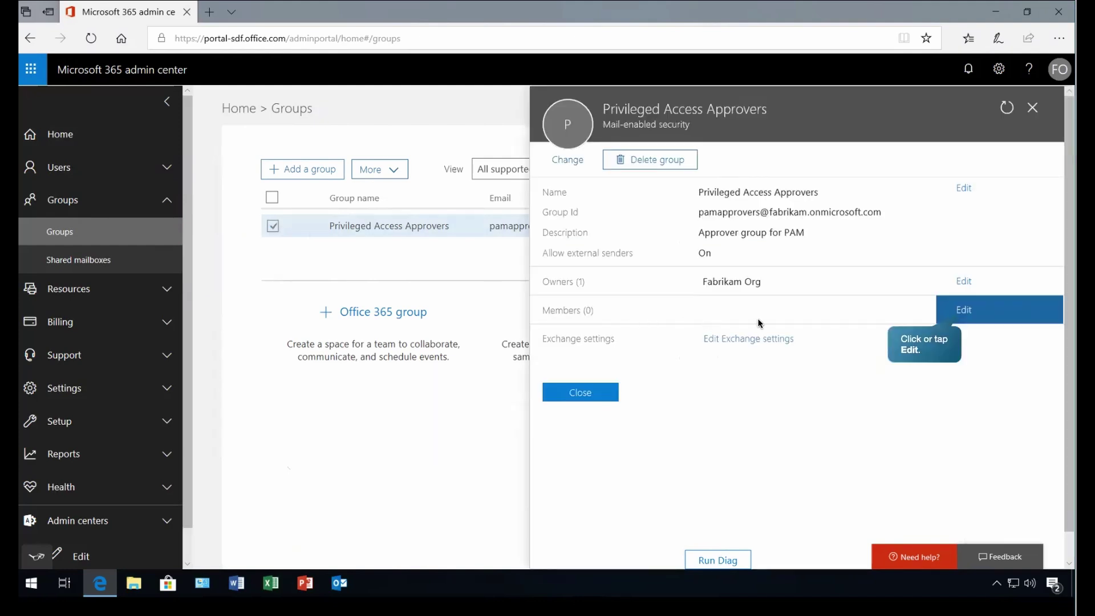
click(970, 313)
click(601, 171)
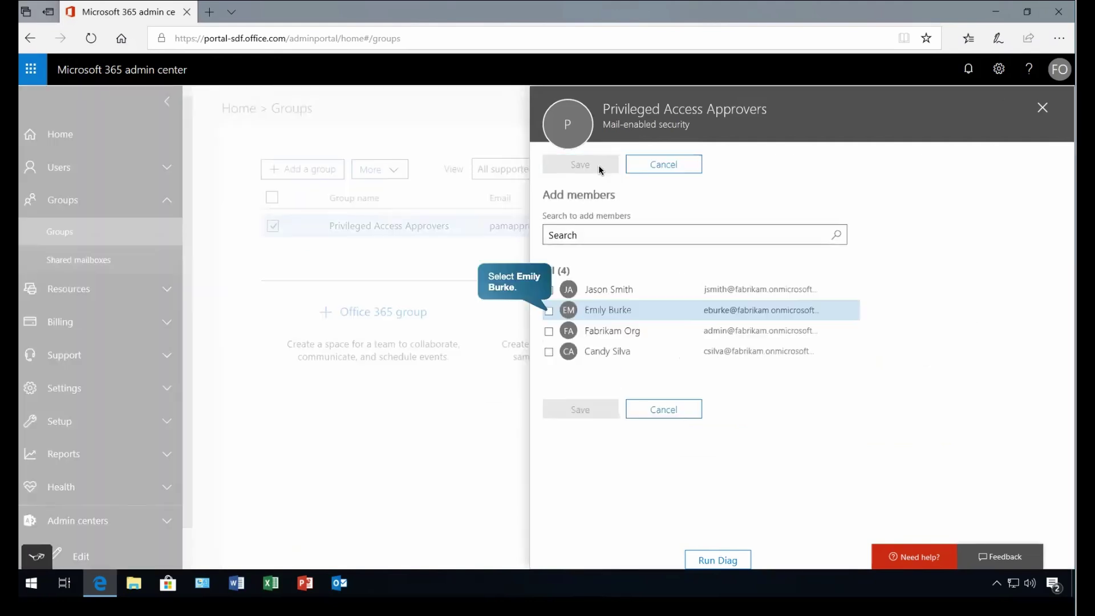
click(549, 312)
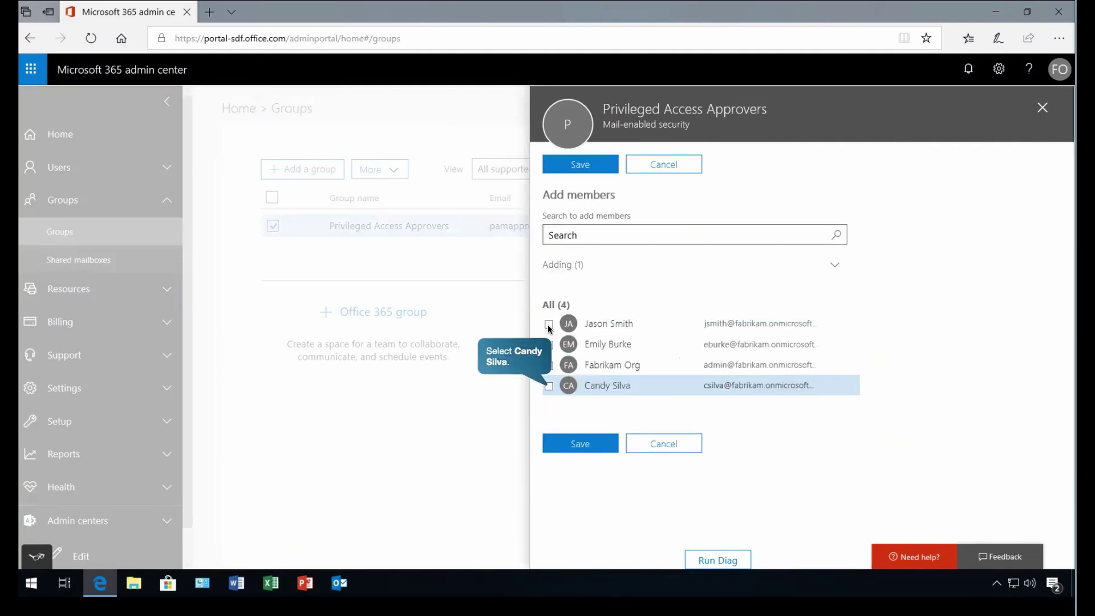
click(550, 387)
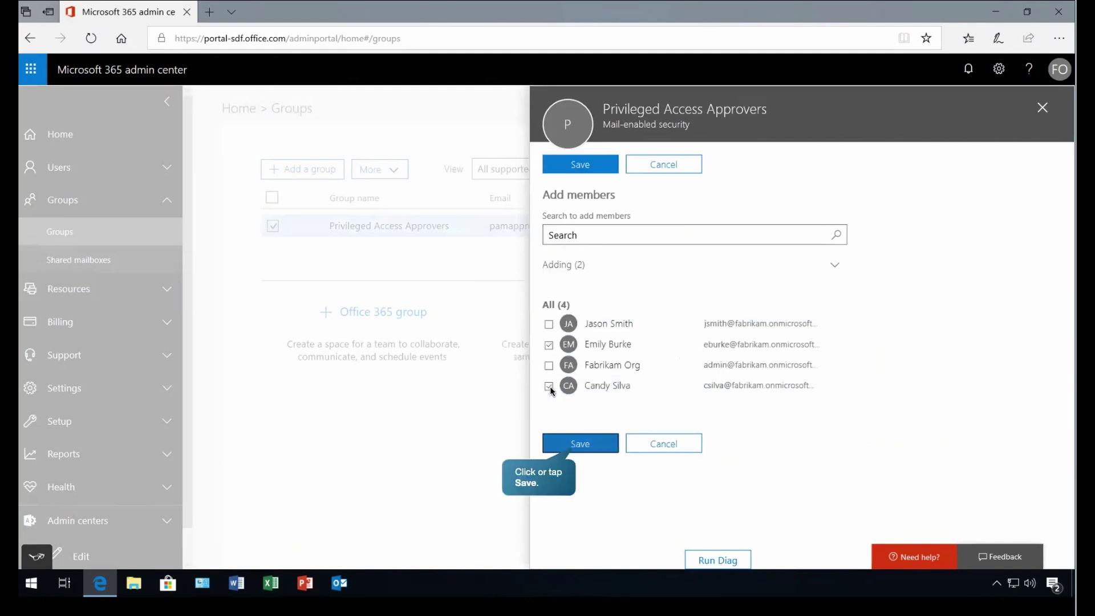
click(580, 444)
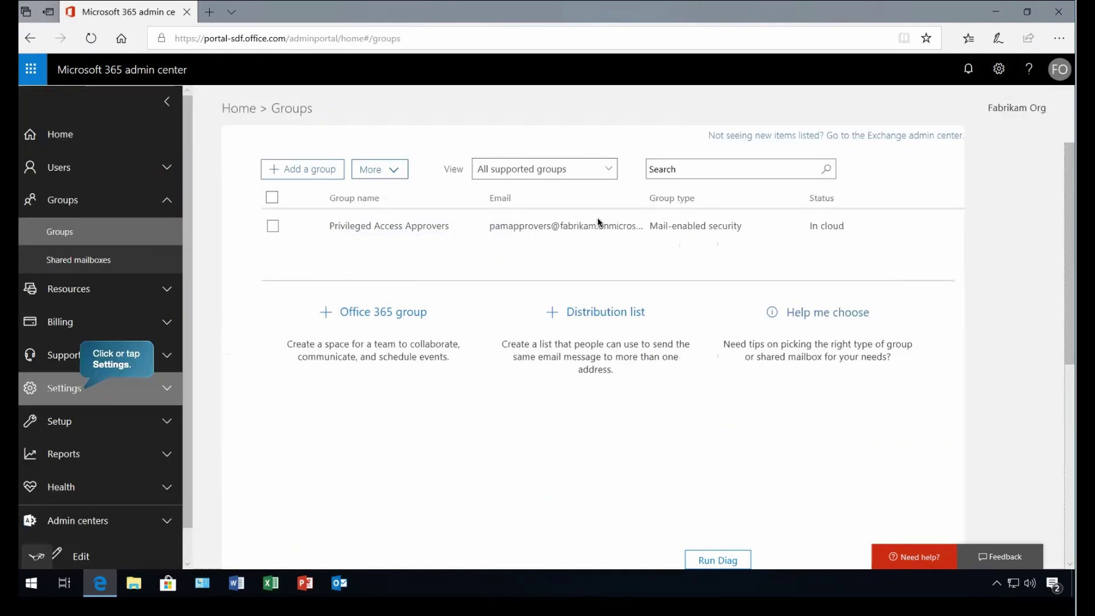
In Security & privacy, turn on privilege task approvals with Privileged Access Approvers as default approver group.
click(112, 397)
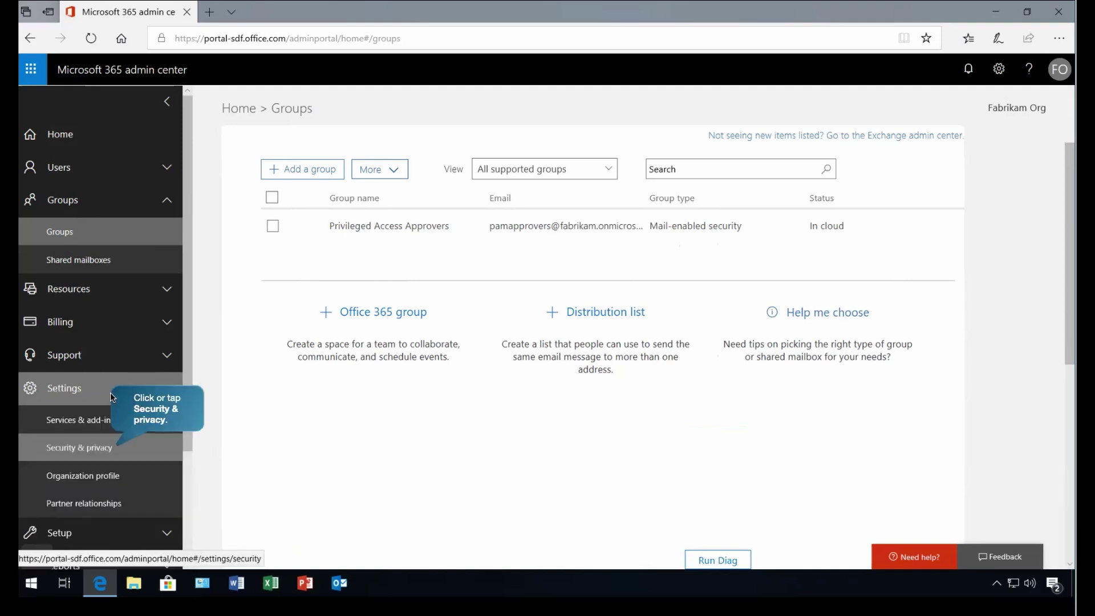
click(95, 449)
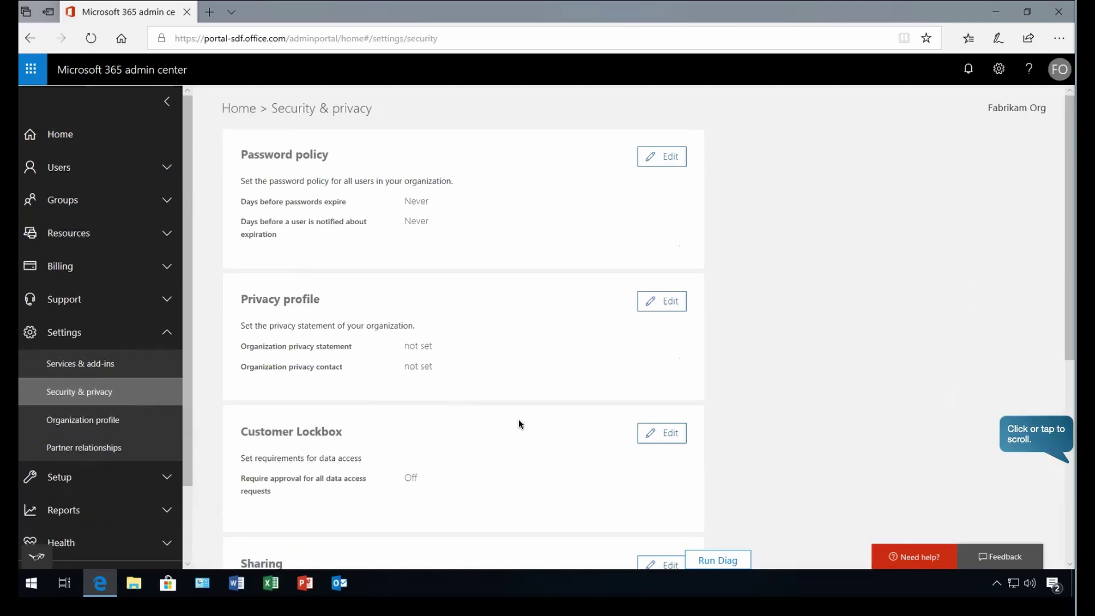
click(1049, 445)
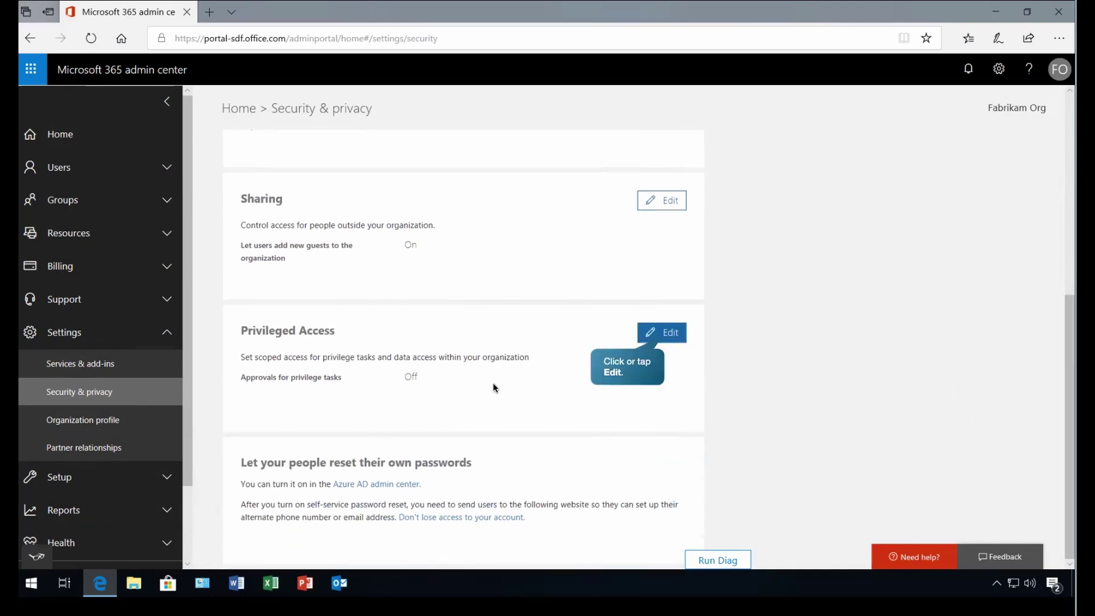
click(667, 337)
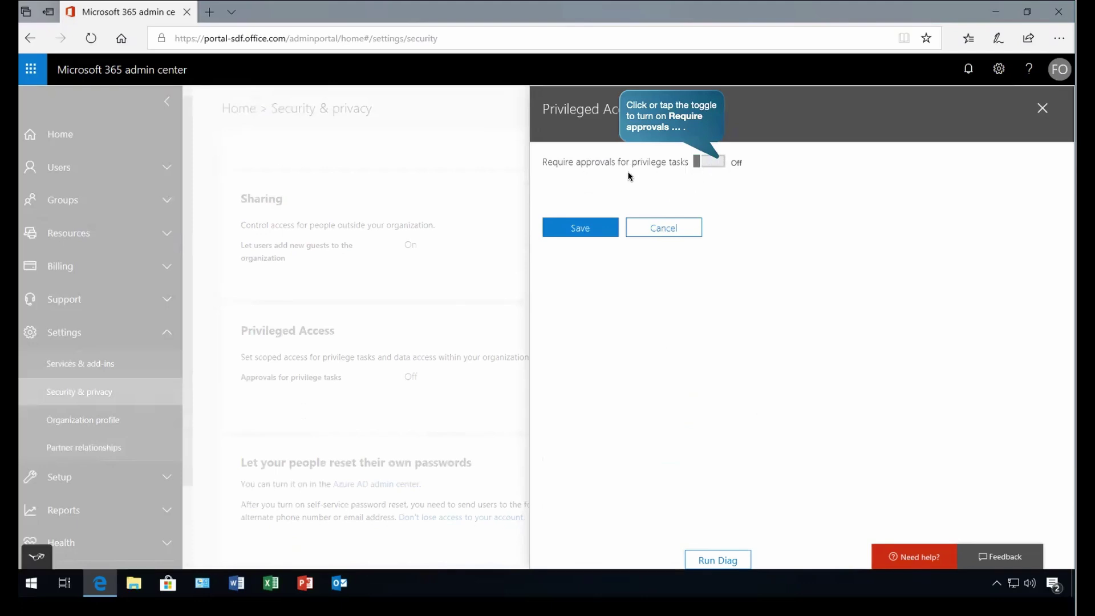
click(714, 165)
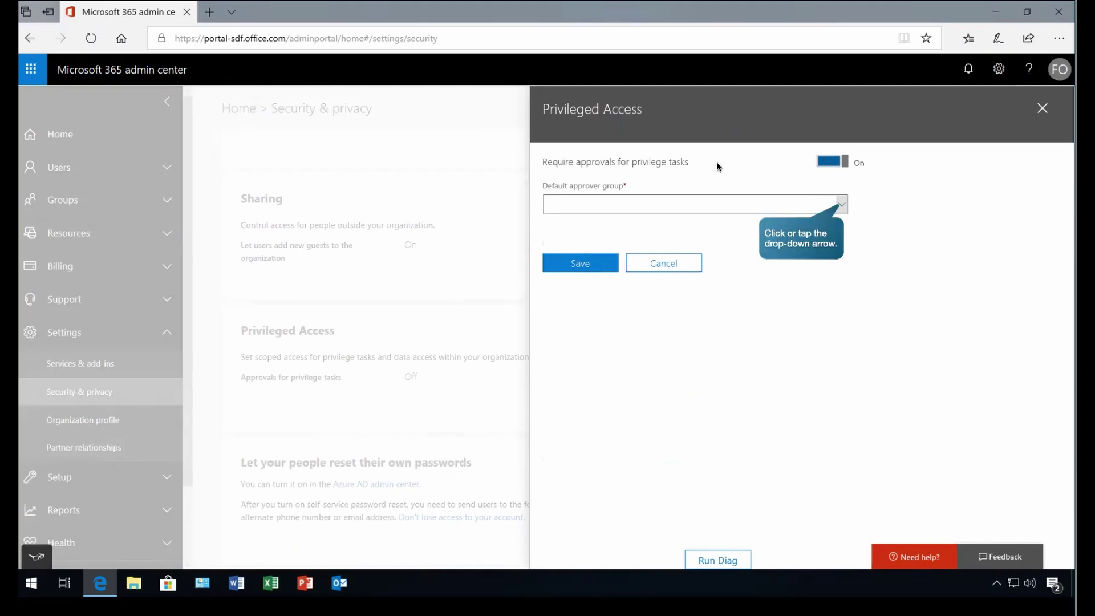
click(840, 203)
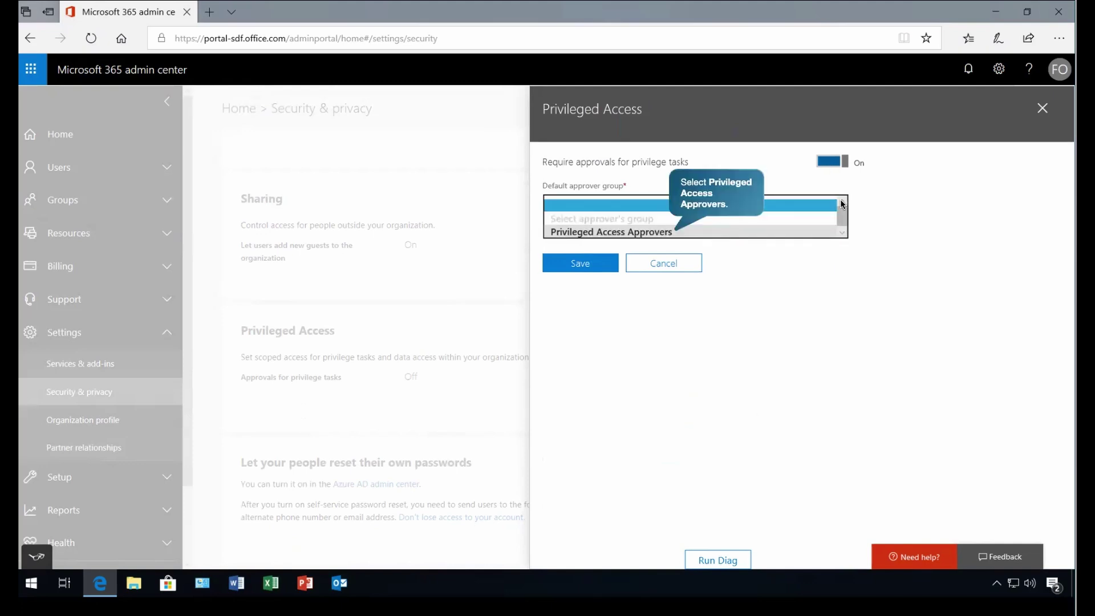
click(637, 232)
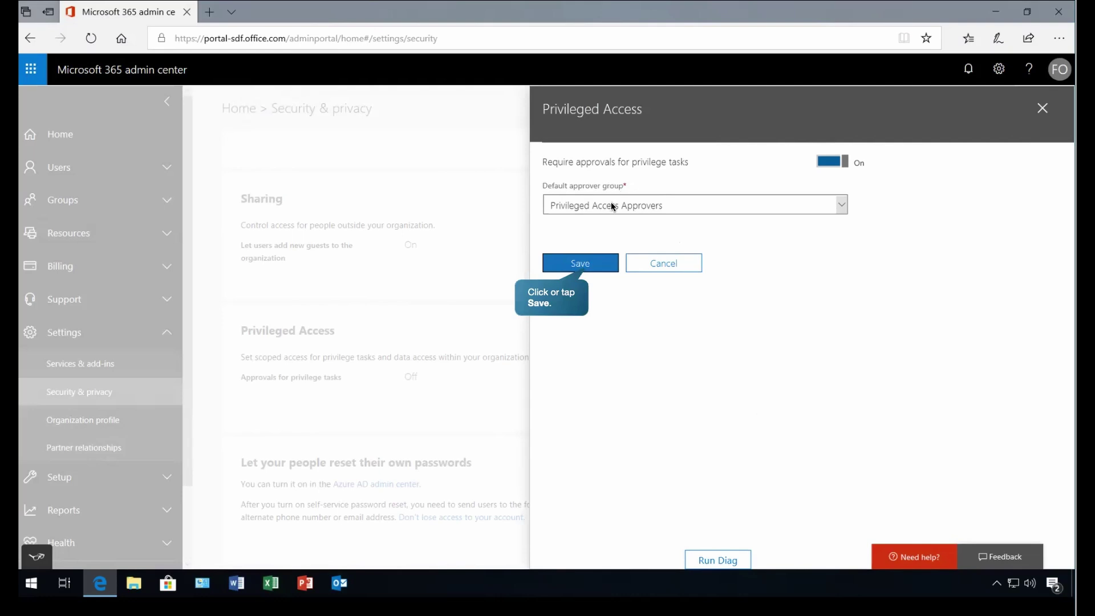
click(596, 268)
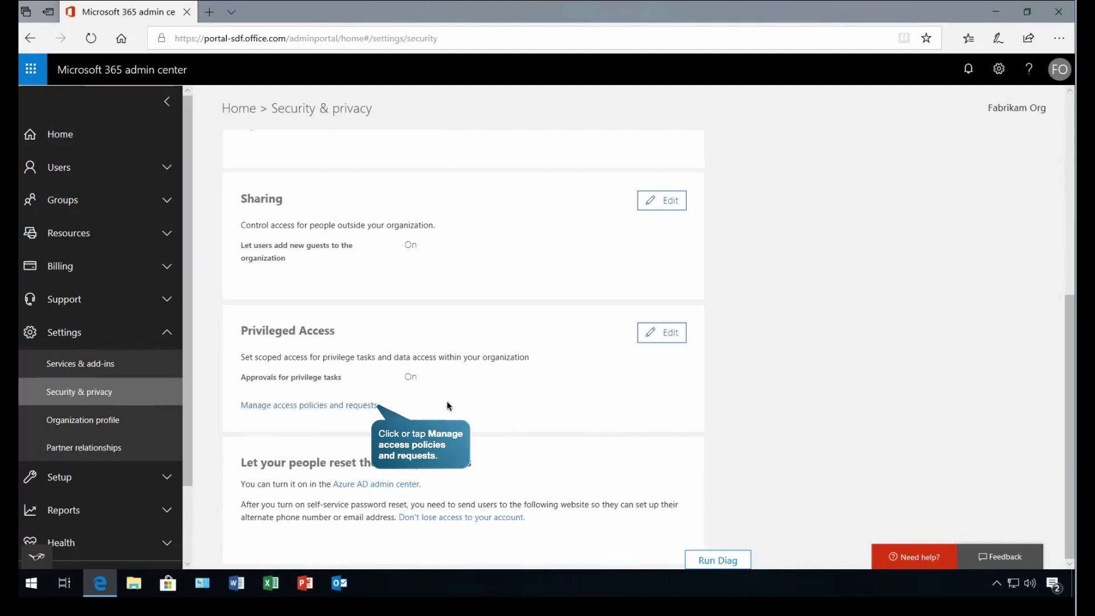
Go from access policies and requests to Configure Policies and start adding a policy.
click(330, 407)
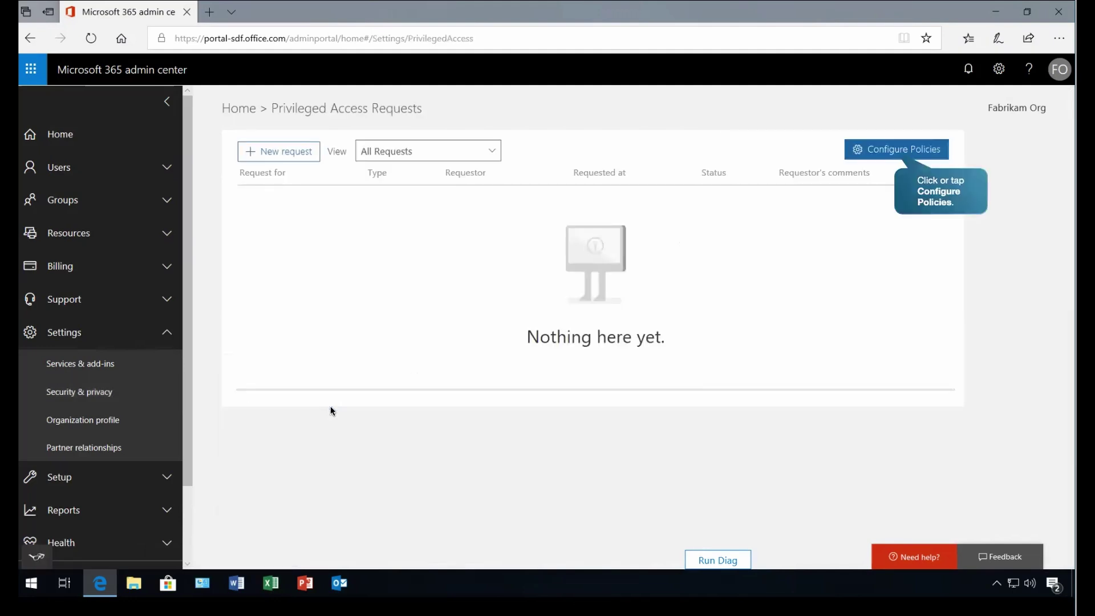
click(878, 154)
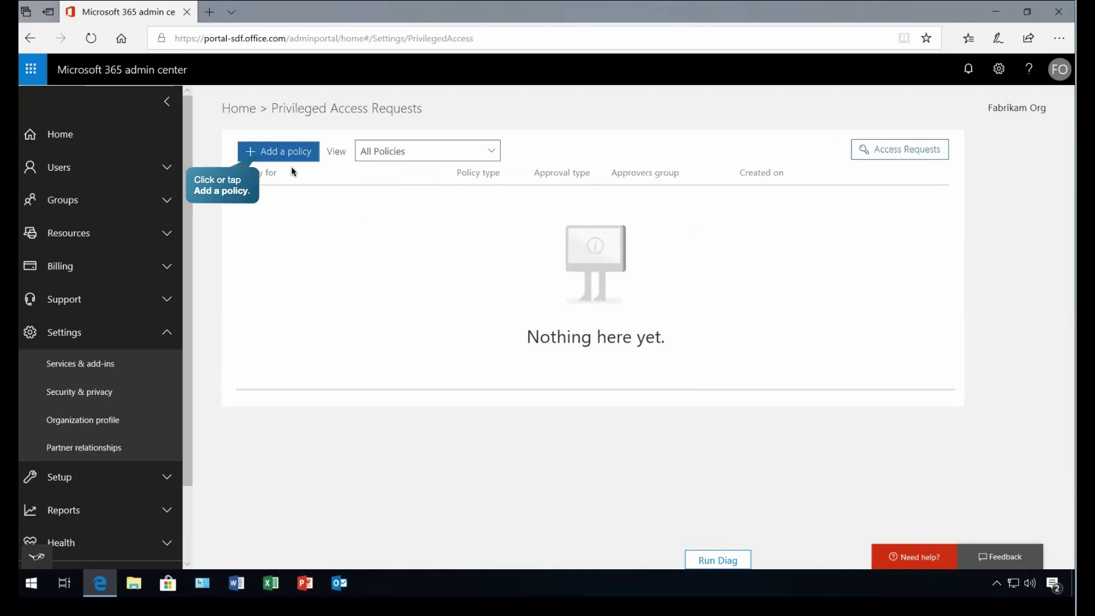
click(274, 154)
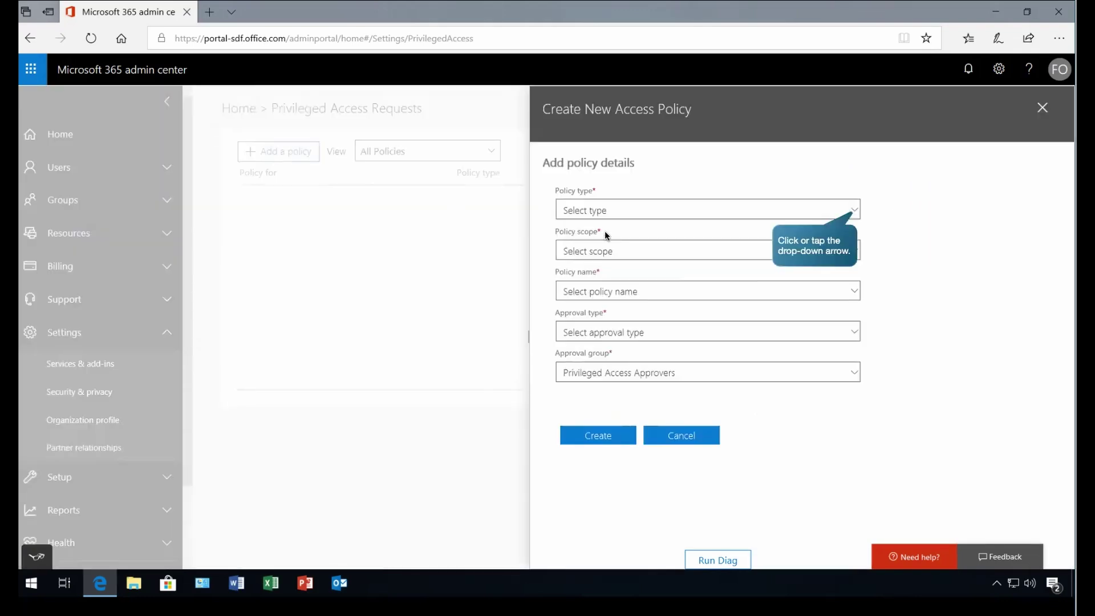
Create a Task policy scoped to Exchange for New Journal Rule with Manual approval.
click(648, 210)
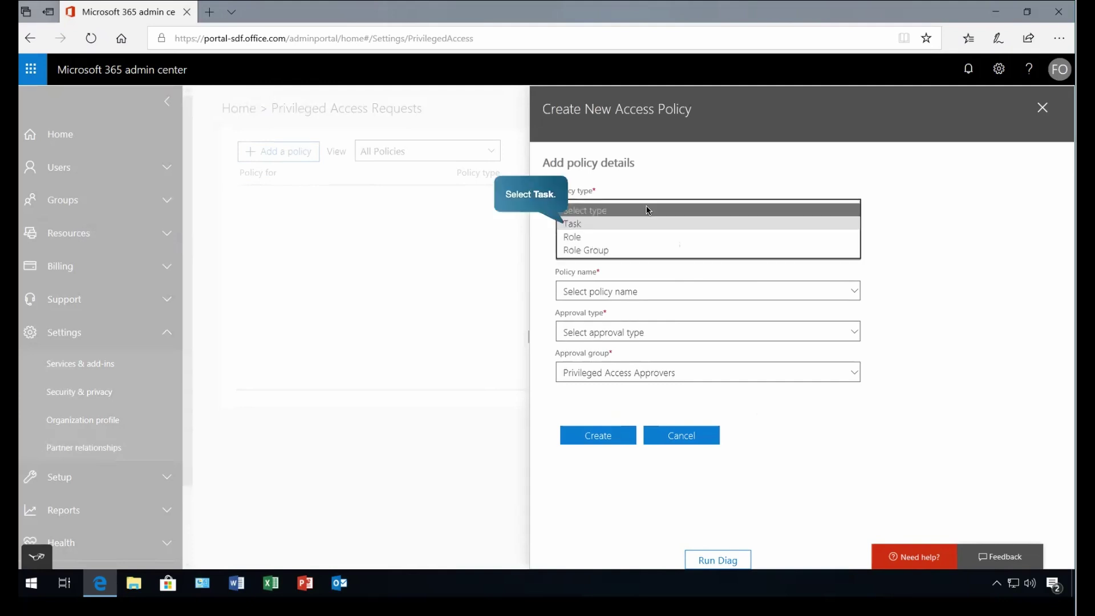
click(575, 226)
click(680, 256)
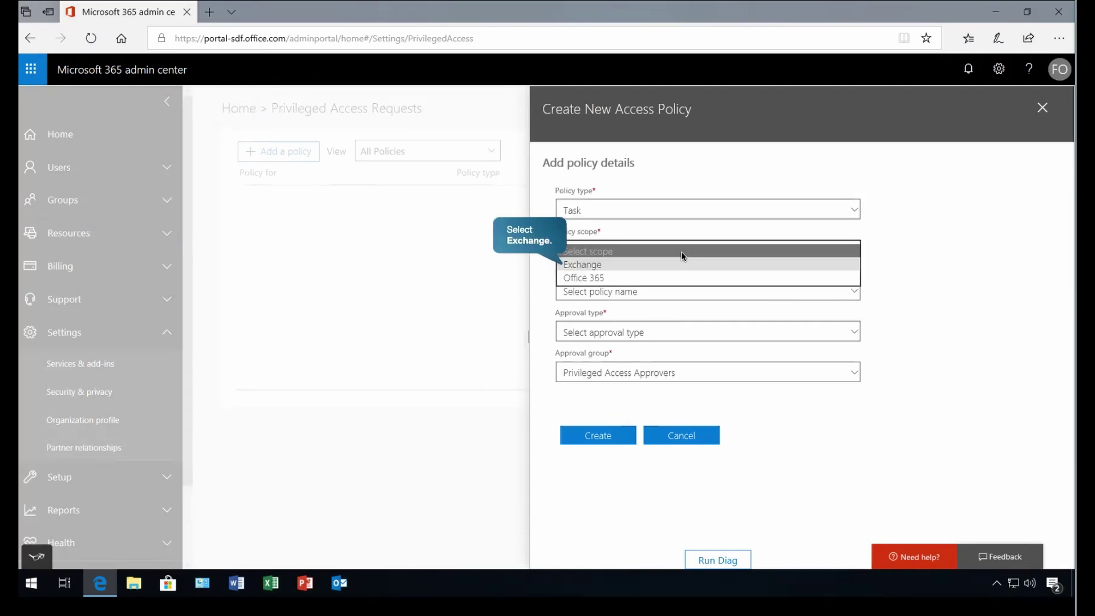
click(587, 266)
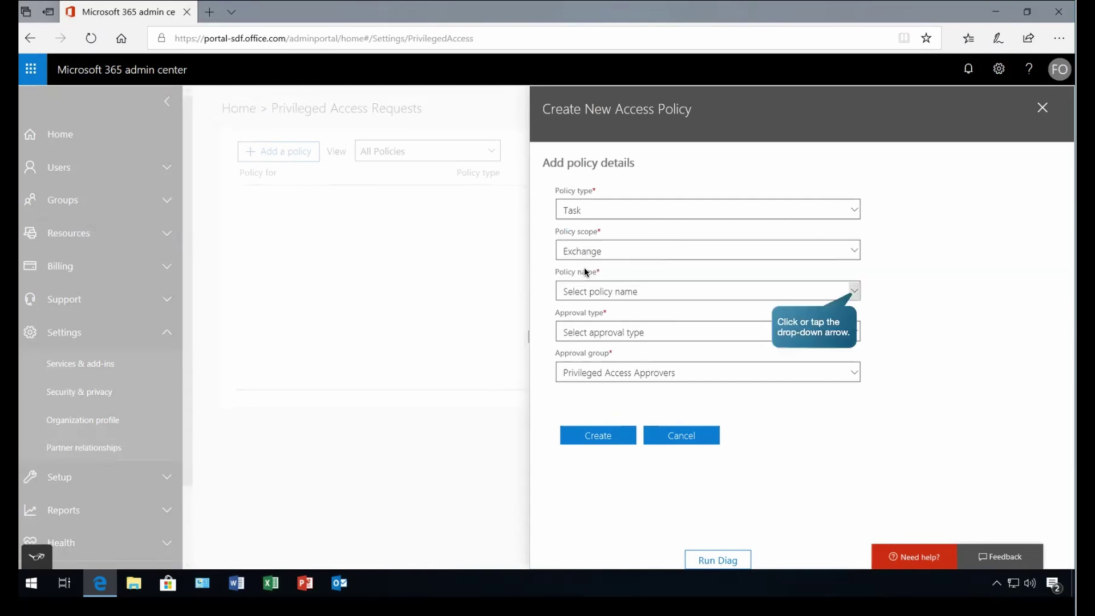
click(855, 296)
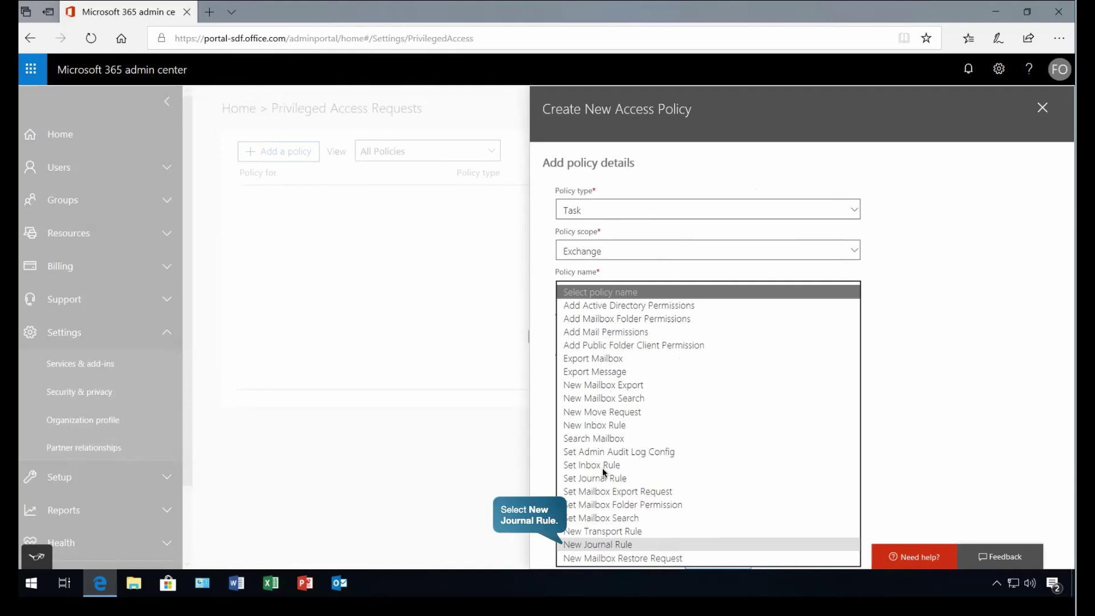
click(591, 546)
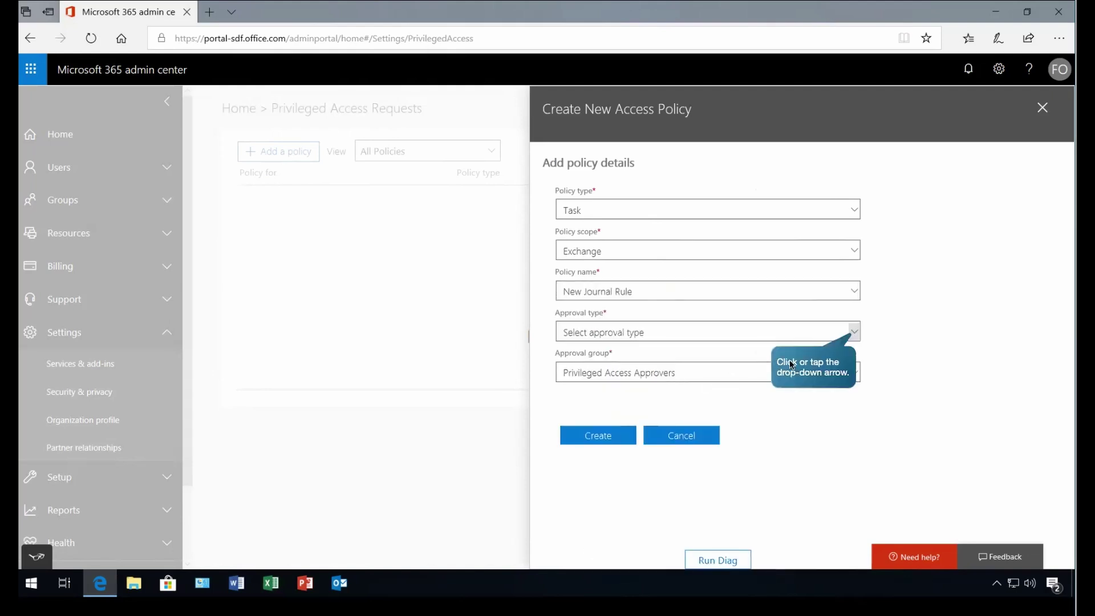
click(852, 334)
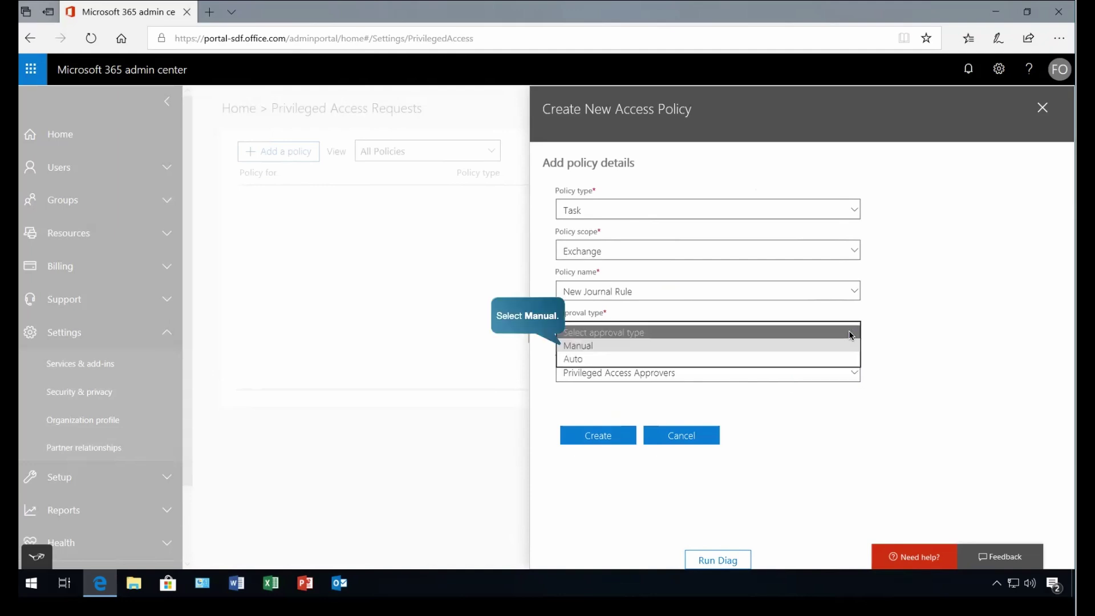
click(583, 346)
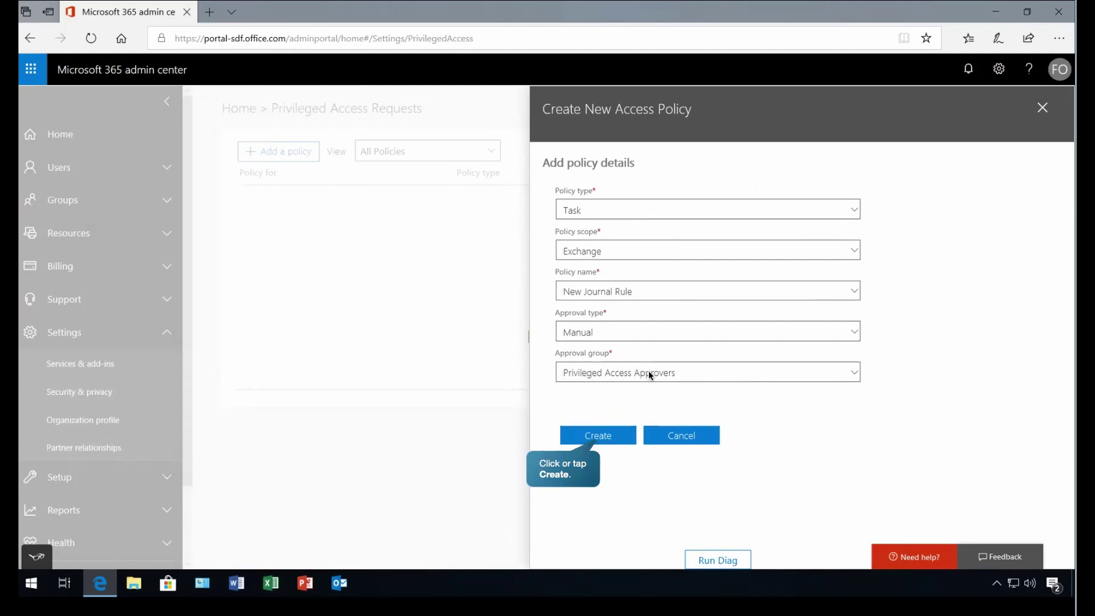
click(602, 438)
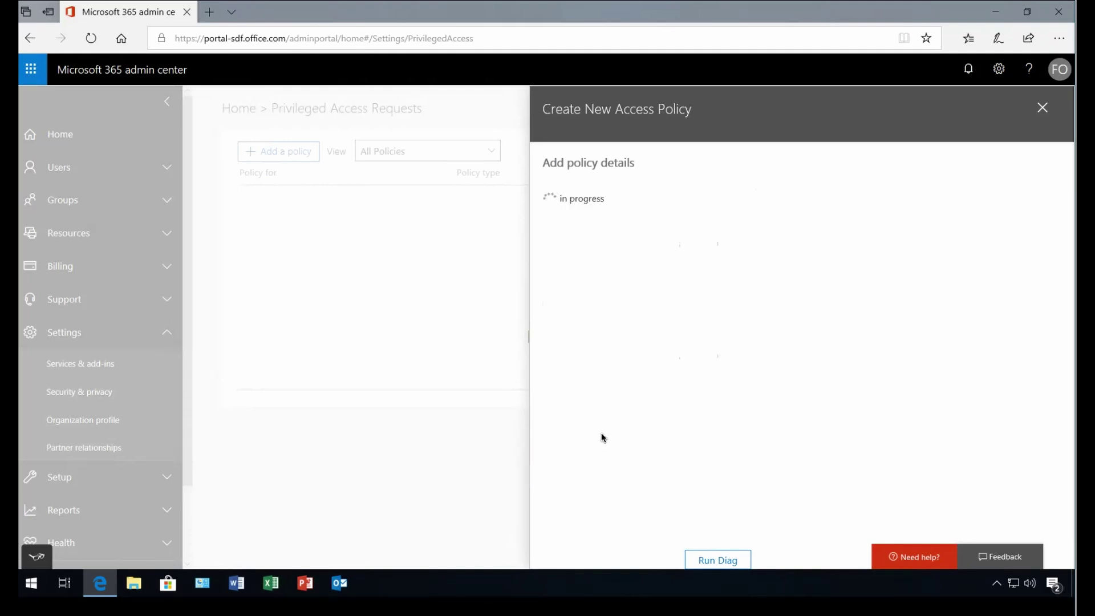
Close the policy confirmation panel to get back to the admin Home page.
click(602, 272)
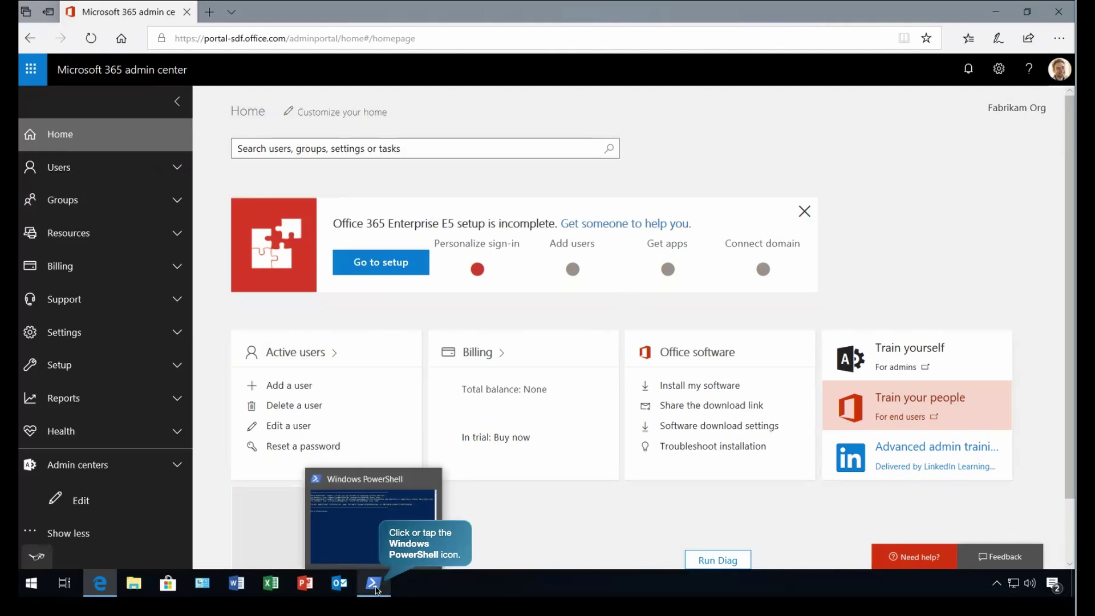
In PowerShell, run Connect-EXOPSSession with the admin's UPN and sign in with the account password.
click(391, 514)
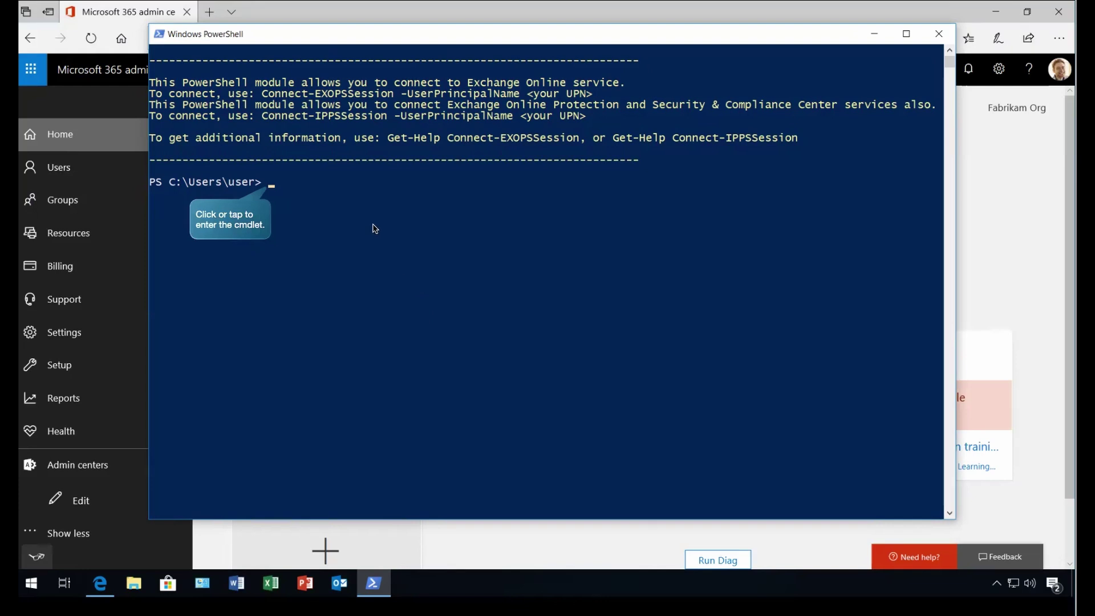
click(271, 190)
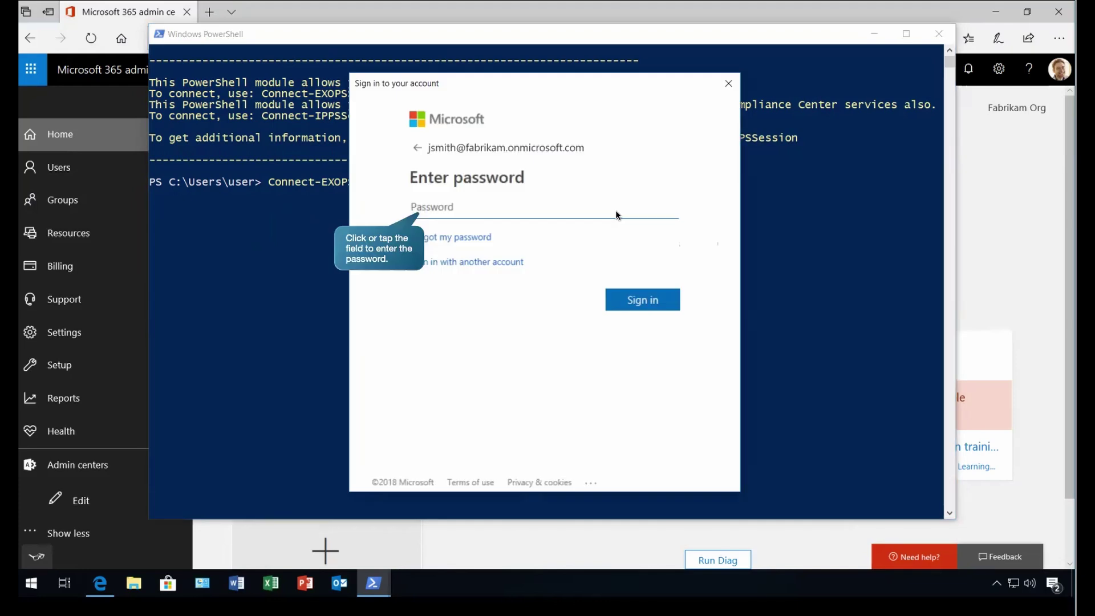
click(504, 215)
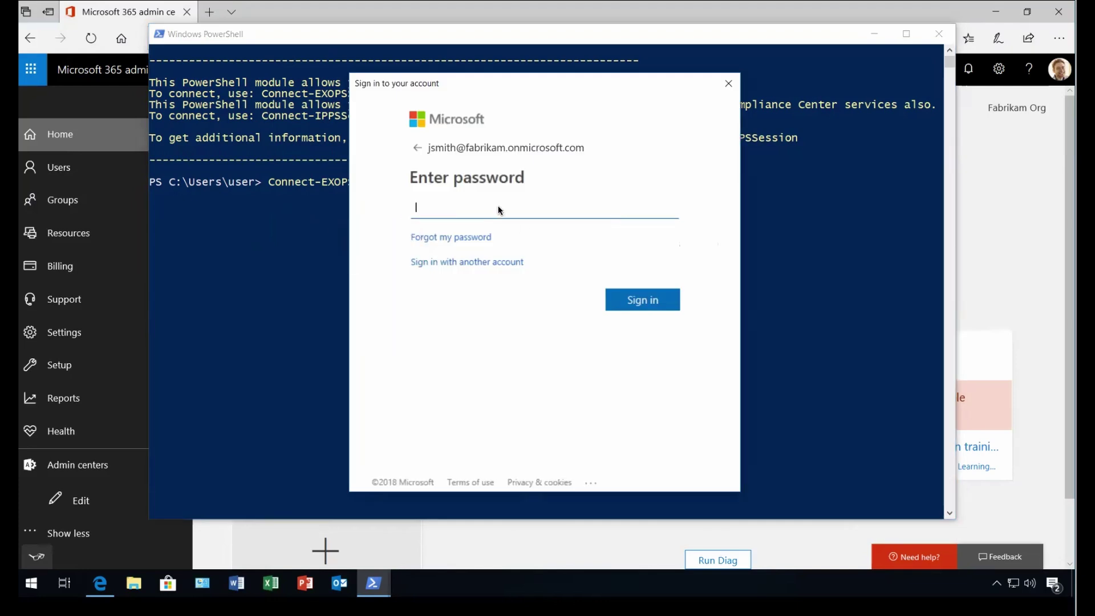
click(623, 296)
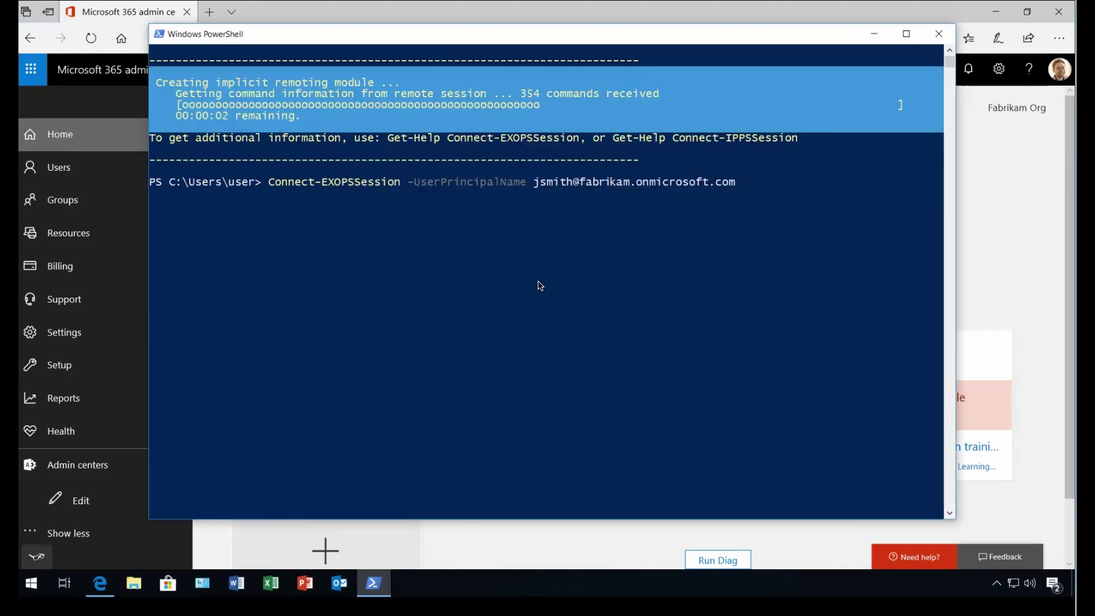
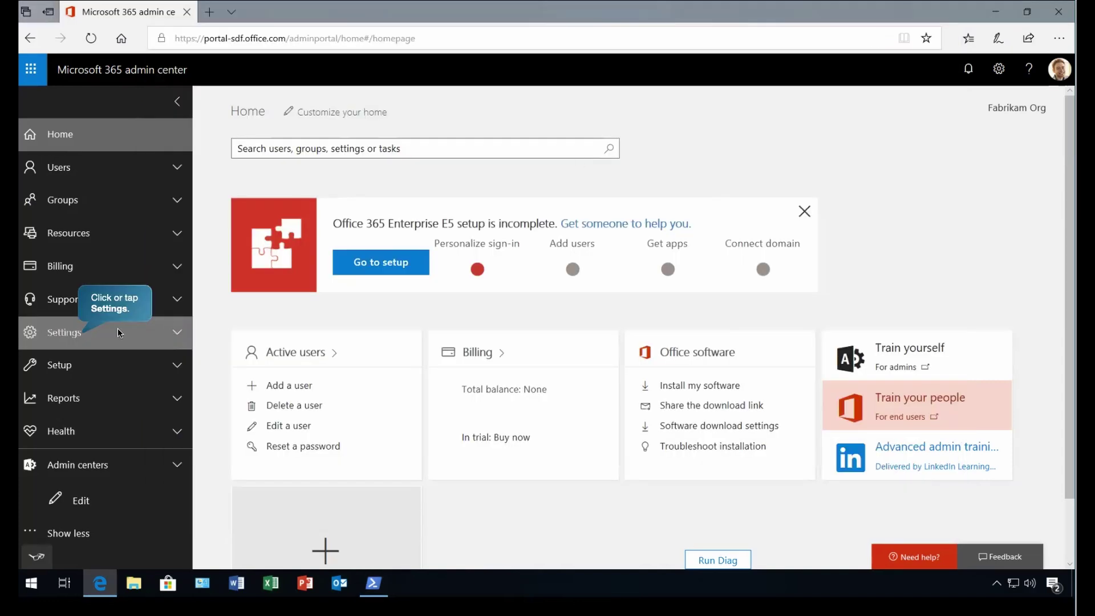
Go to Settings > Security & privacy and manage Privileged Access policies and requests.
click(108, 331)
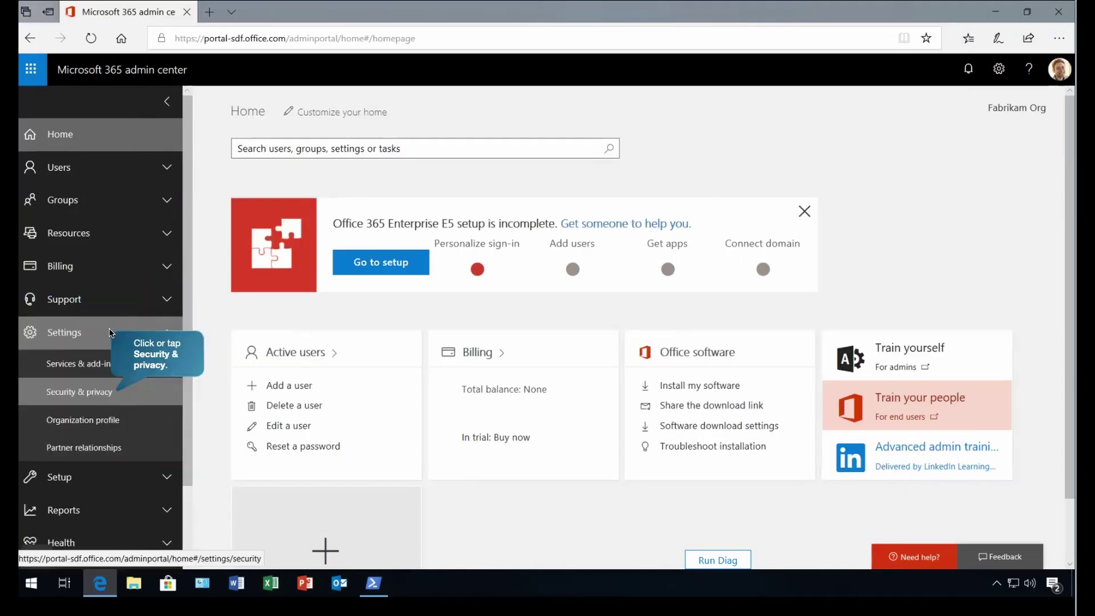
click(88, 398)
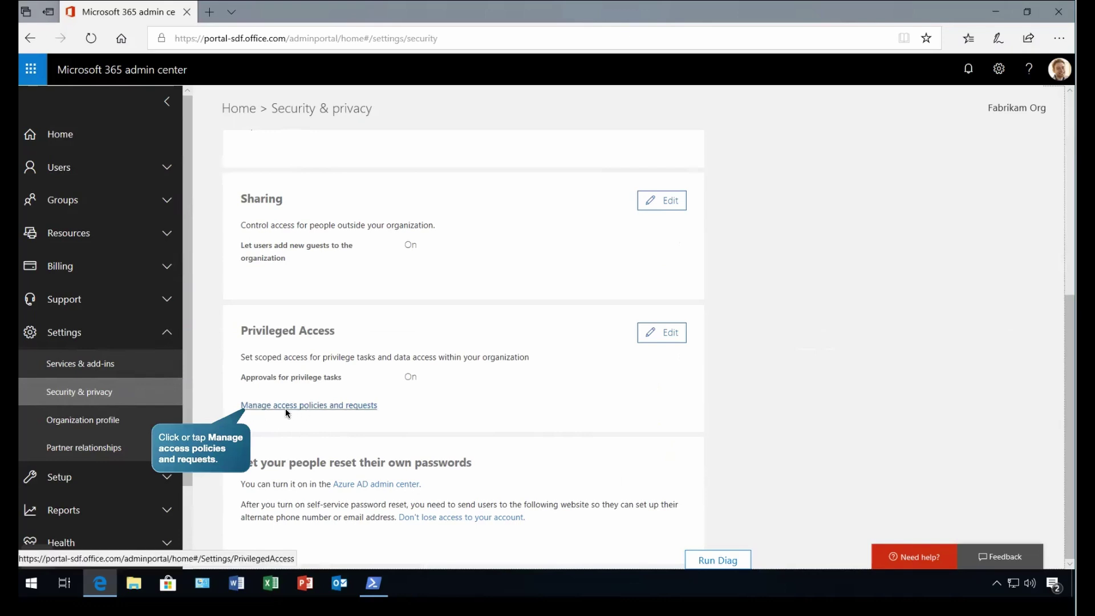
click(337, 405)
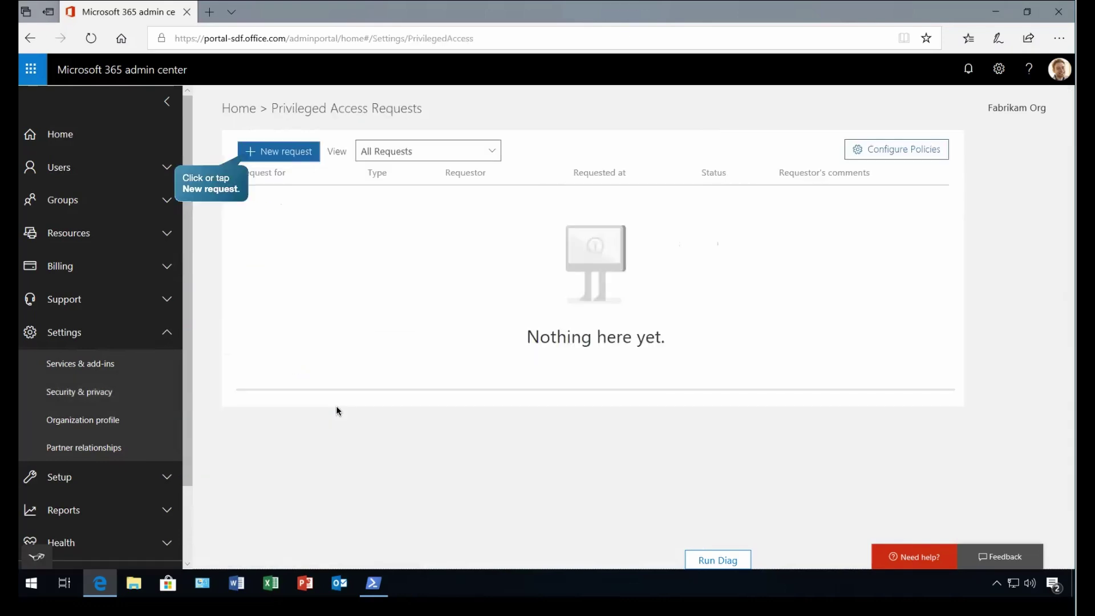
Start a new privileged access request of type Task, scope Exchange, for New Journal Rule.
click(292, 158)
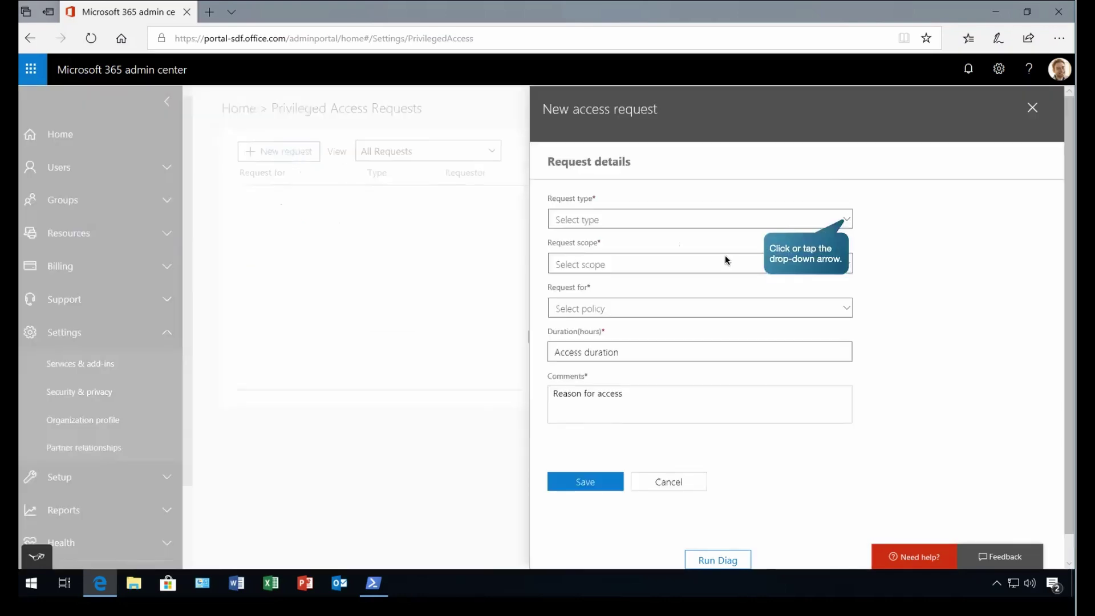
click(718, 218)
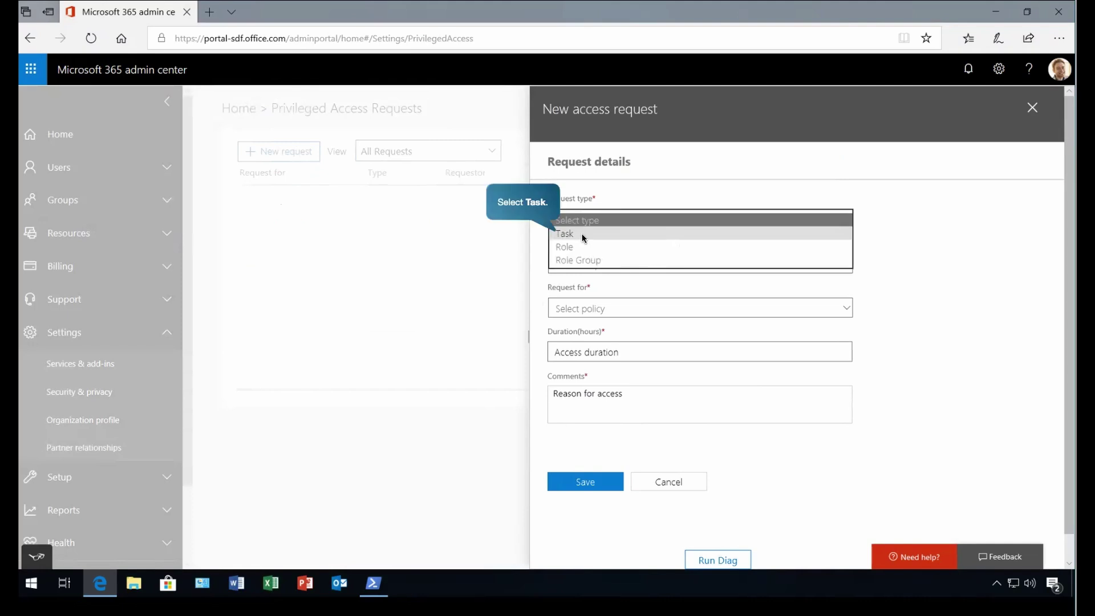
click(581, 234)
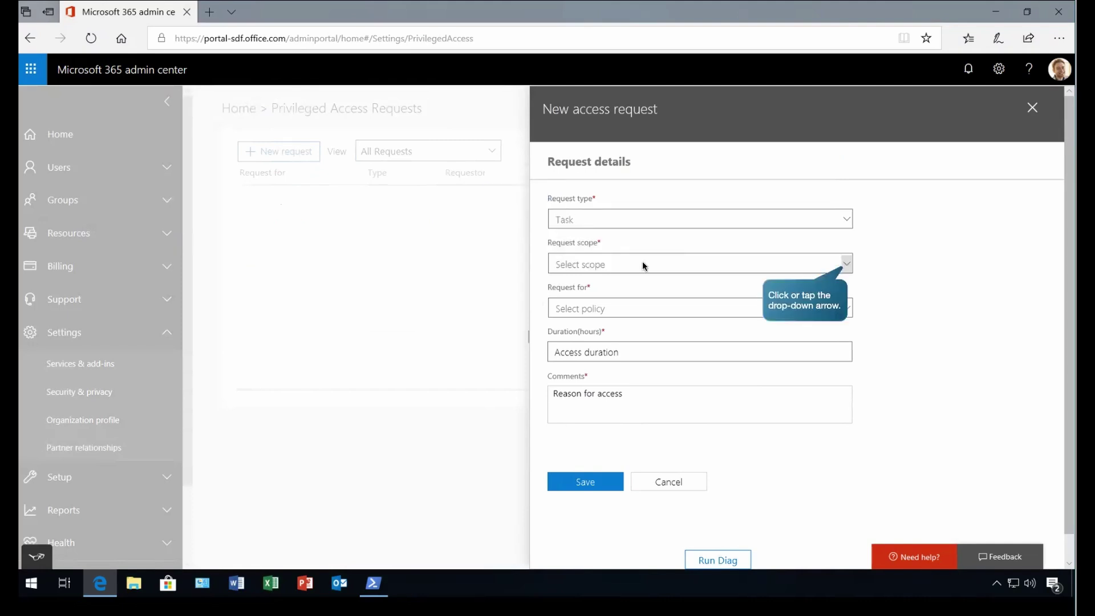
click(677, 268)
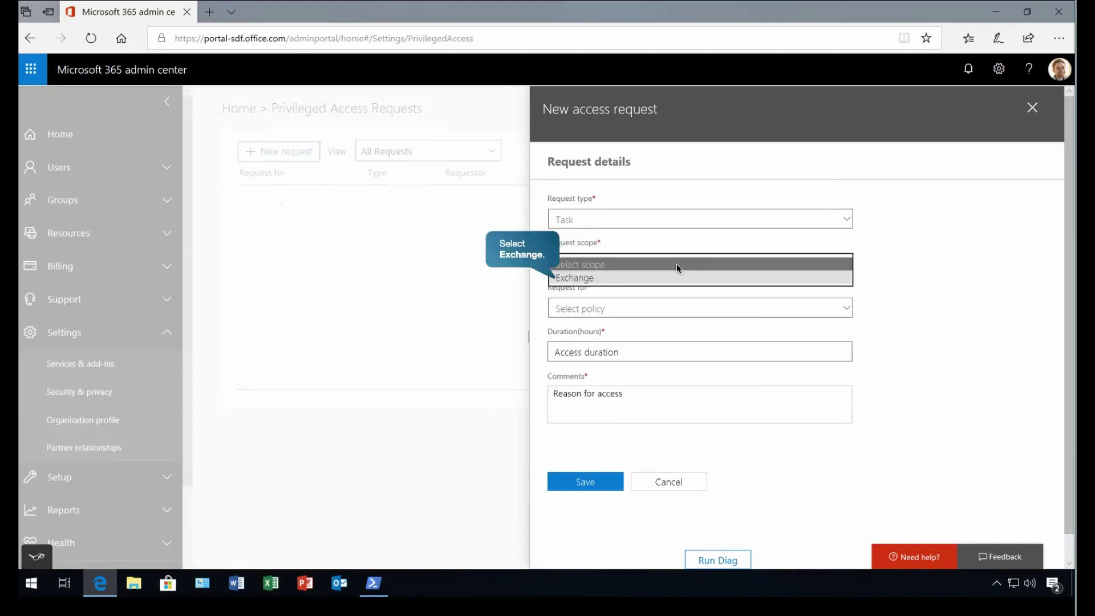
click(574, 277)
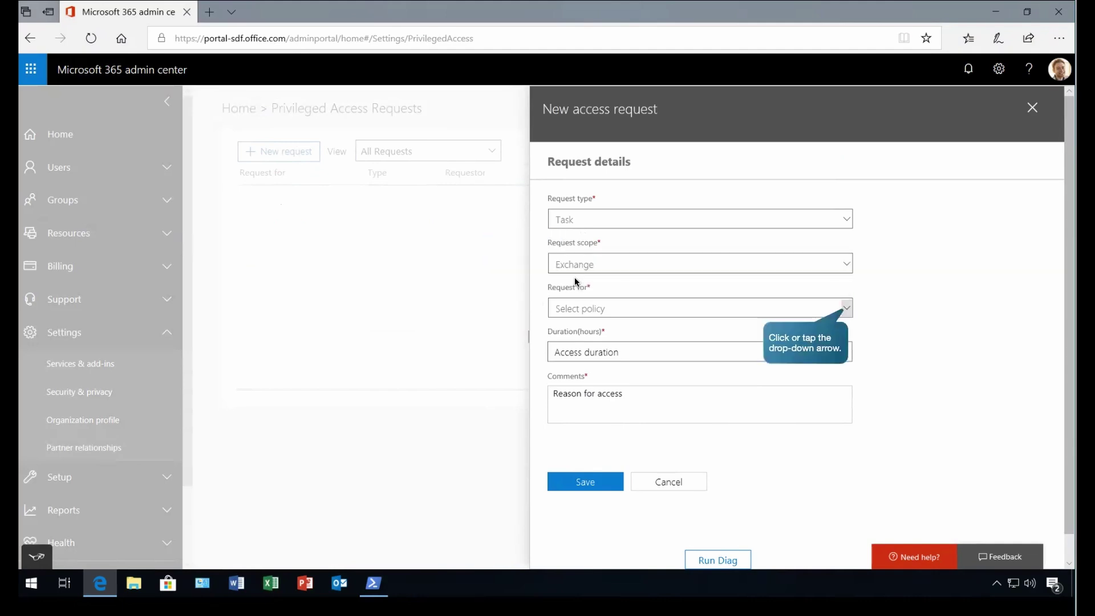
click(654, 313)
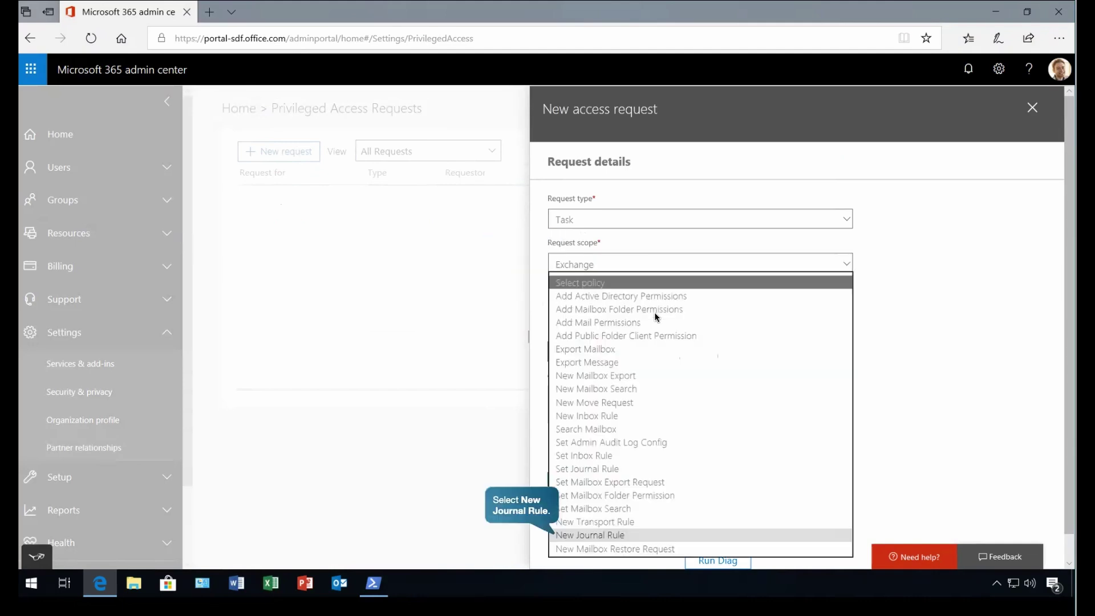
click(594, 536)
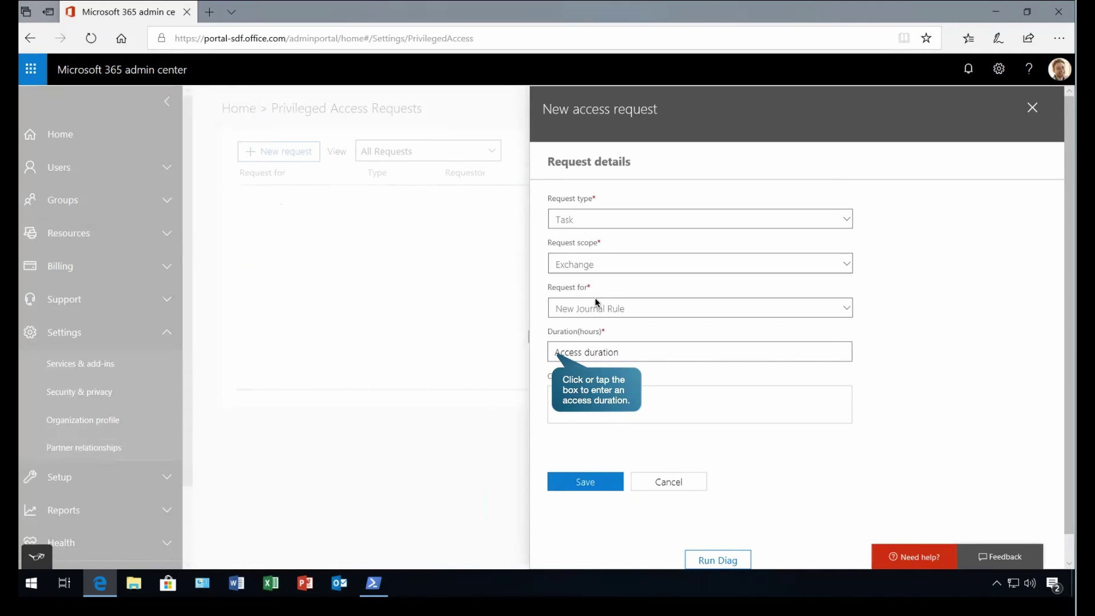
Set a 2-hour duration, comment 'Need permissions for creating a Journal Rule.', and save the request.
click(572, 354)
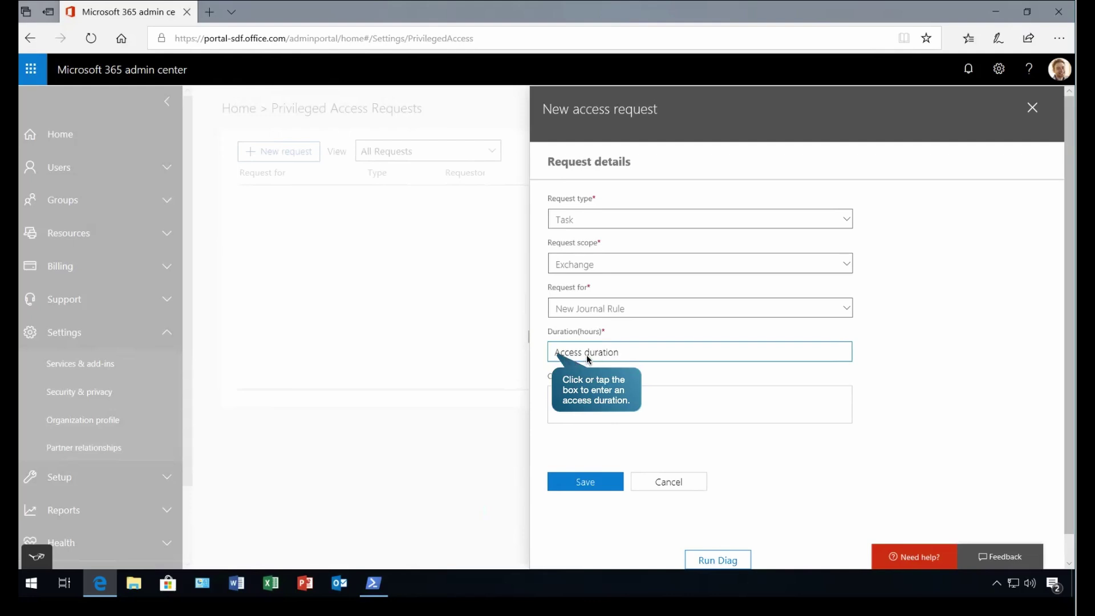
click(587, 358)
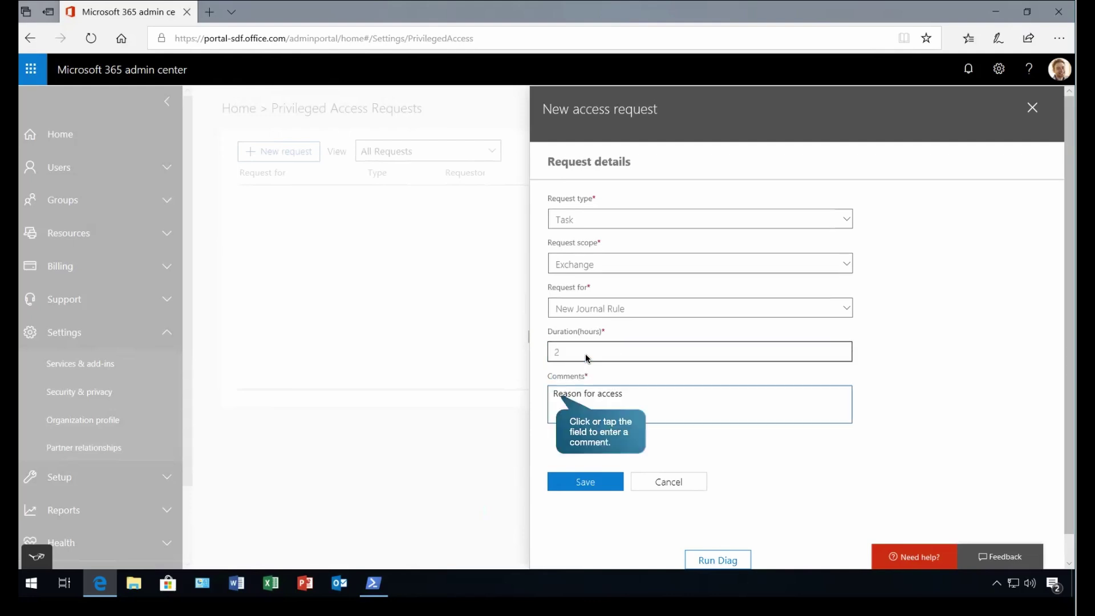
click(576, 394)
text(Need permissions for creating a Journal Rule.)
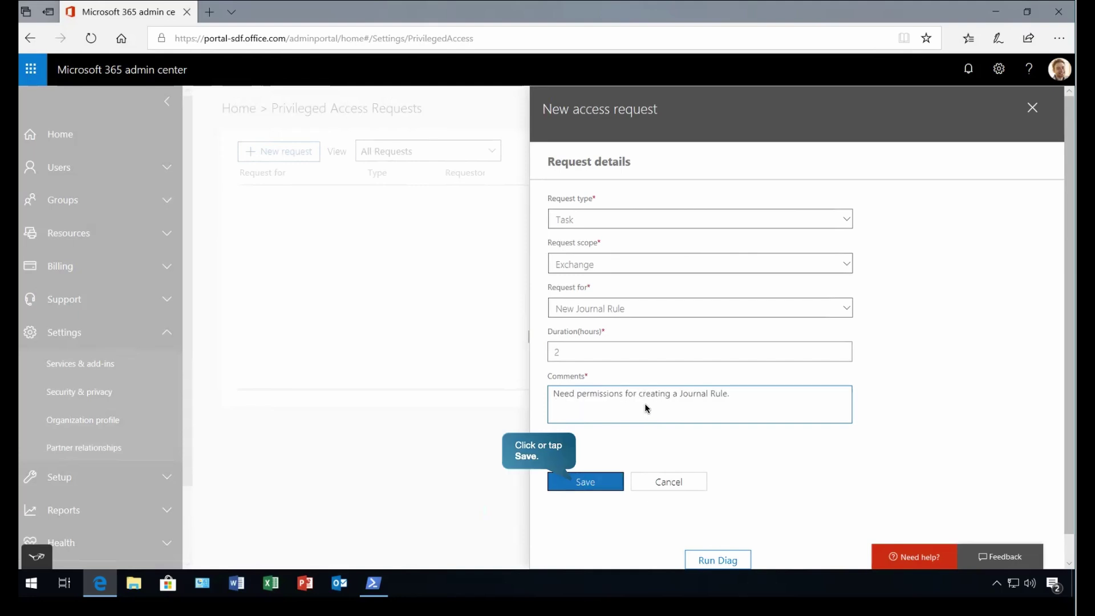
click(592, 486)
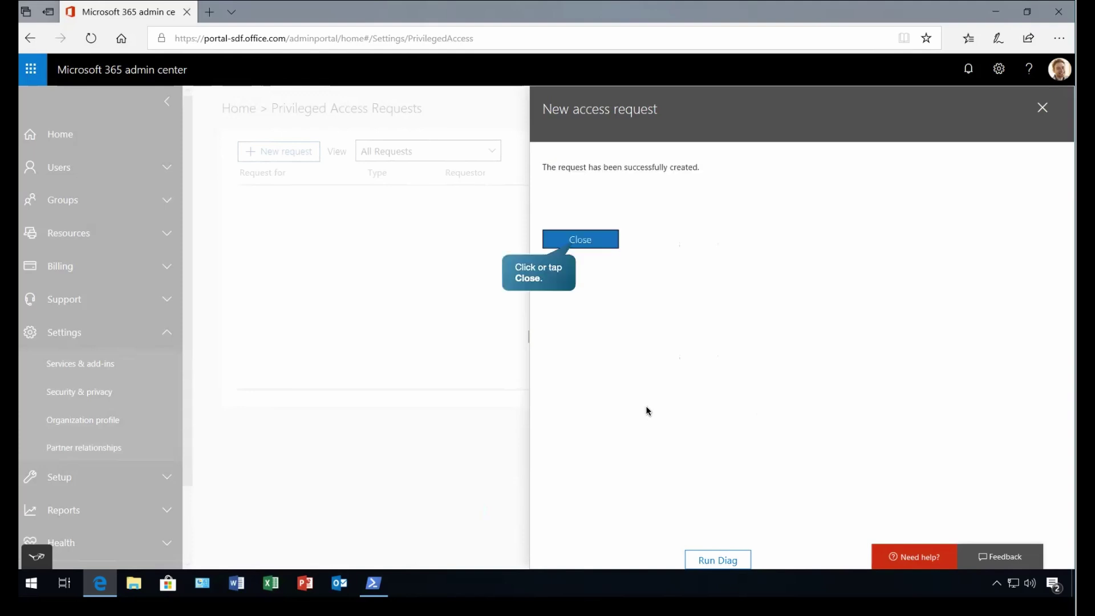
Dismiss the confirmation that the access request was created.
click(579, 238)
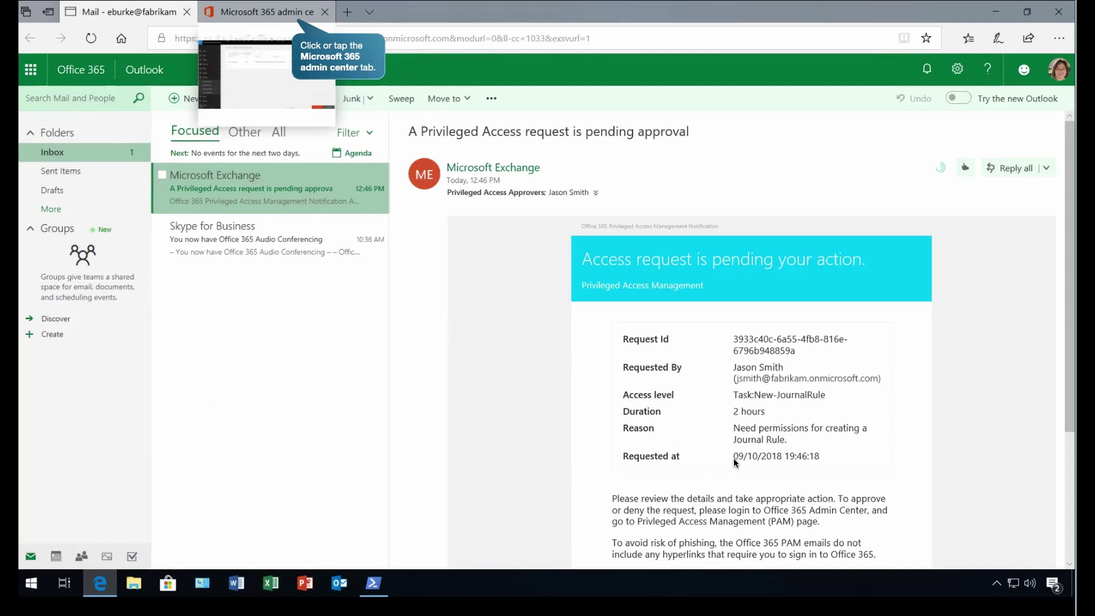
Open the pending New-JournalRule request in the admin center, approve it, and close the confirmation.
click(278, 12)
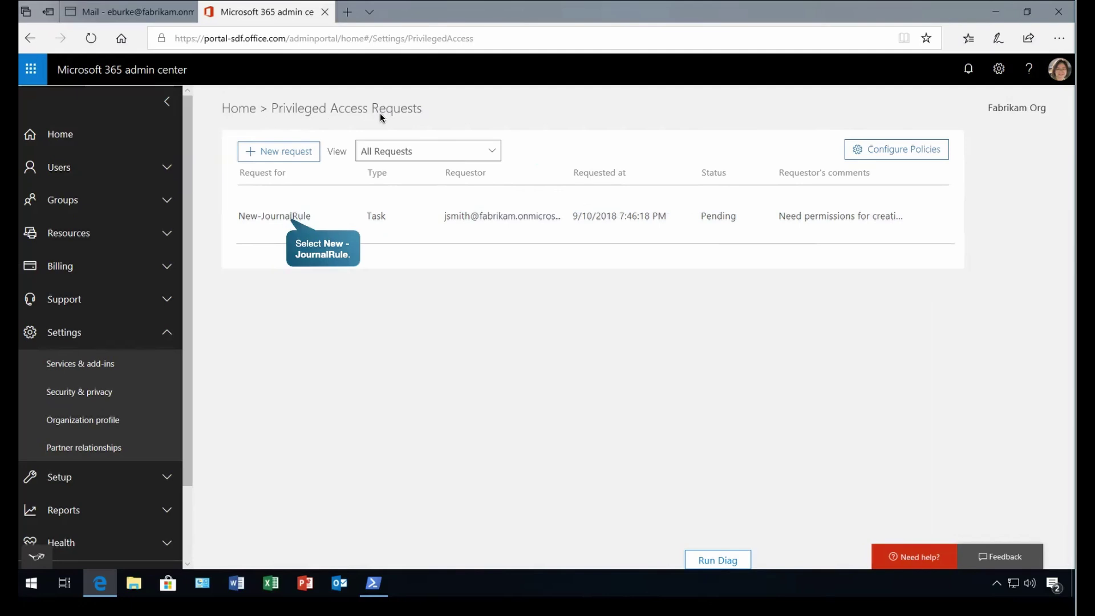
click(286, 221)
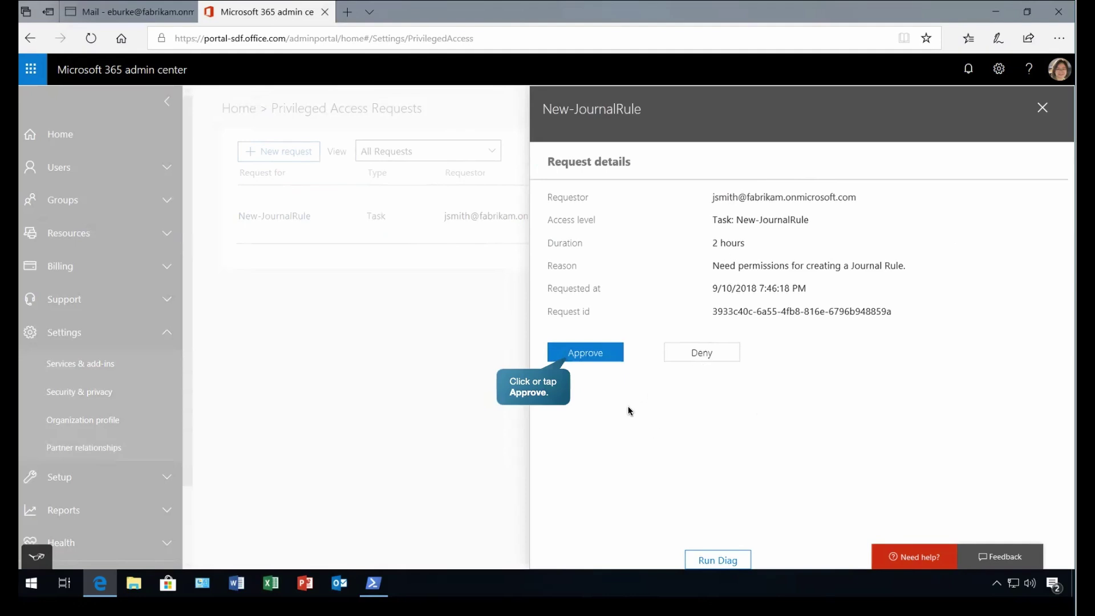
click(589, 358)
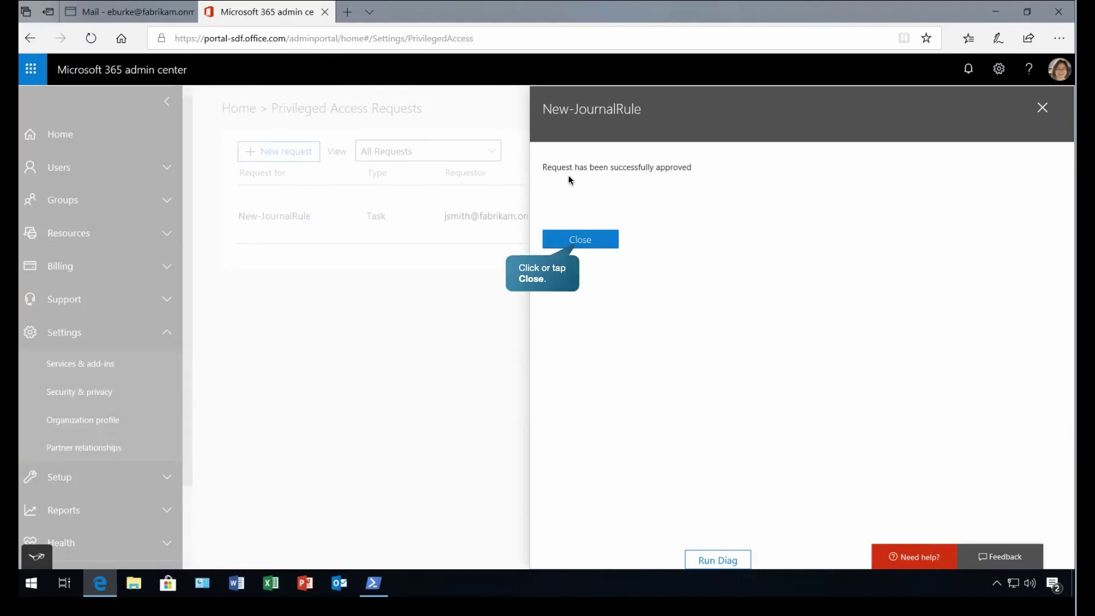
click(594, 240)
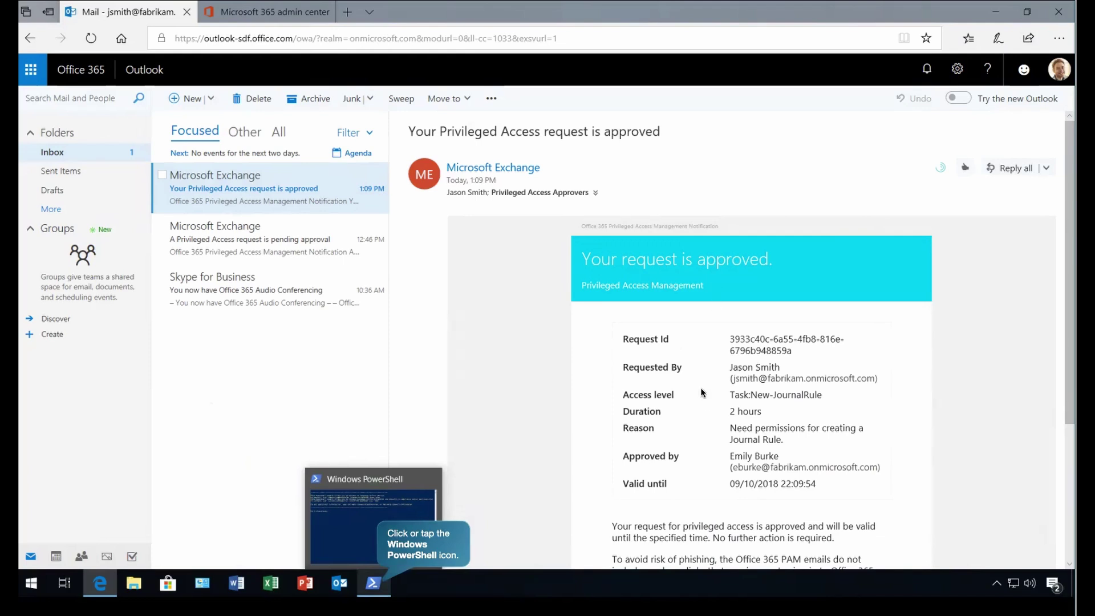
In PowerShell, run Connect-EXOPSSession with the user's UPN and sign in with the account password.
click(374, 582)
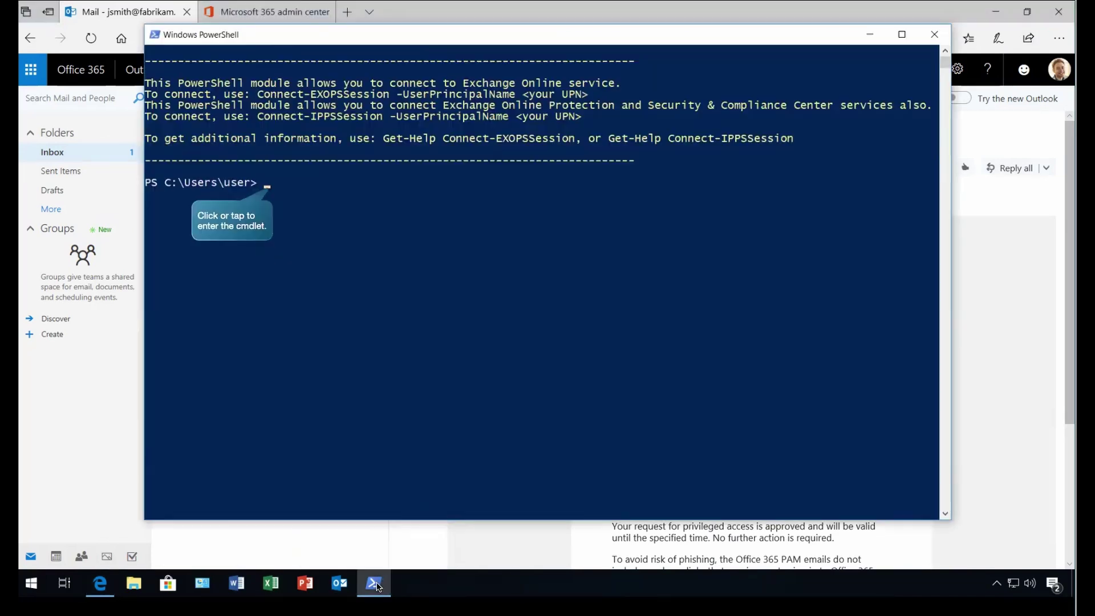
click(266, 186)
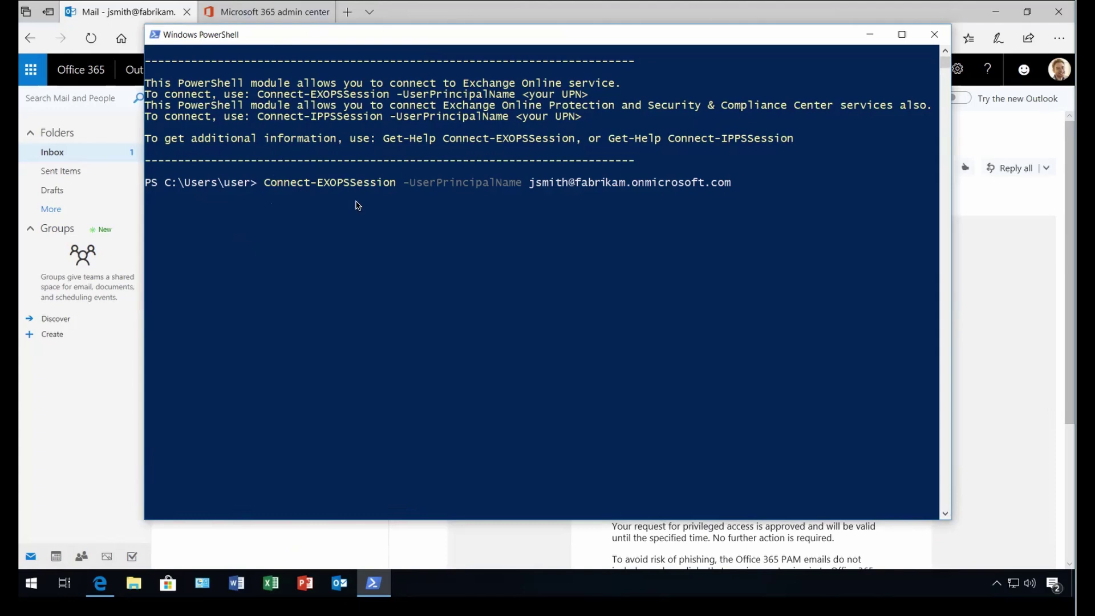
click(439, 204)
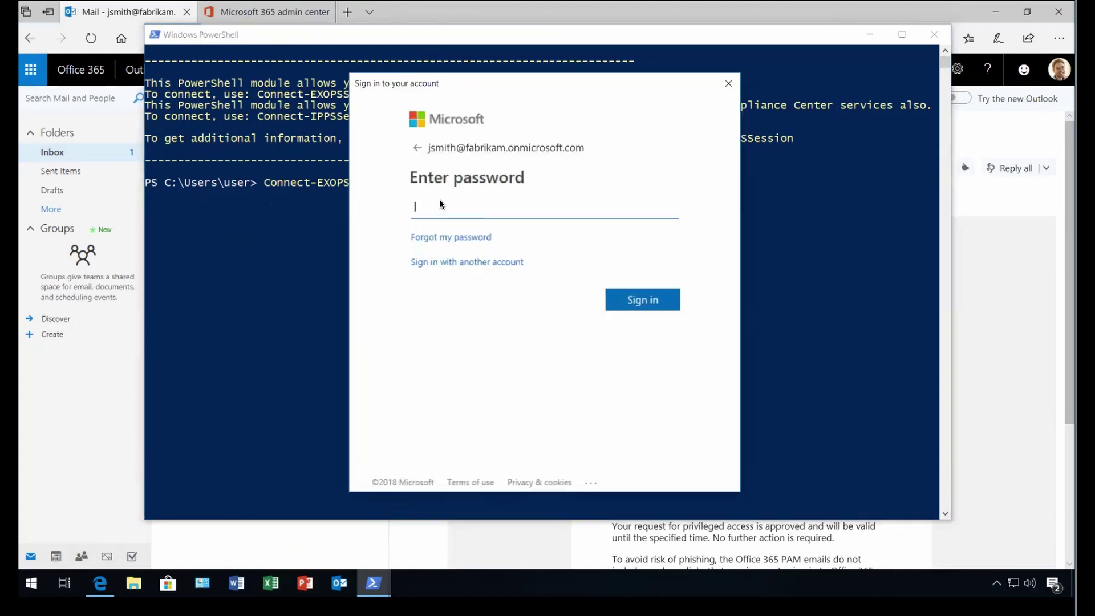
text(********)
click(636, 297)
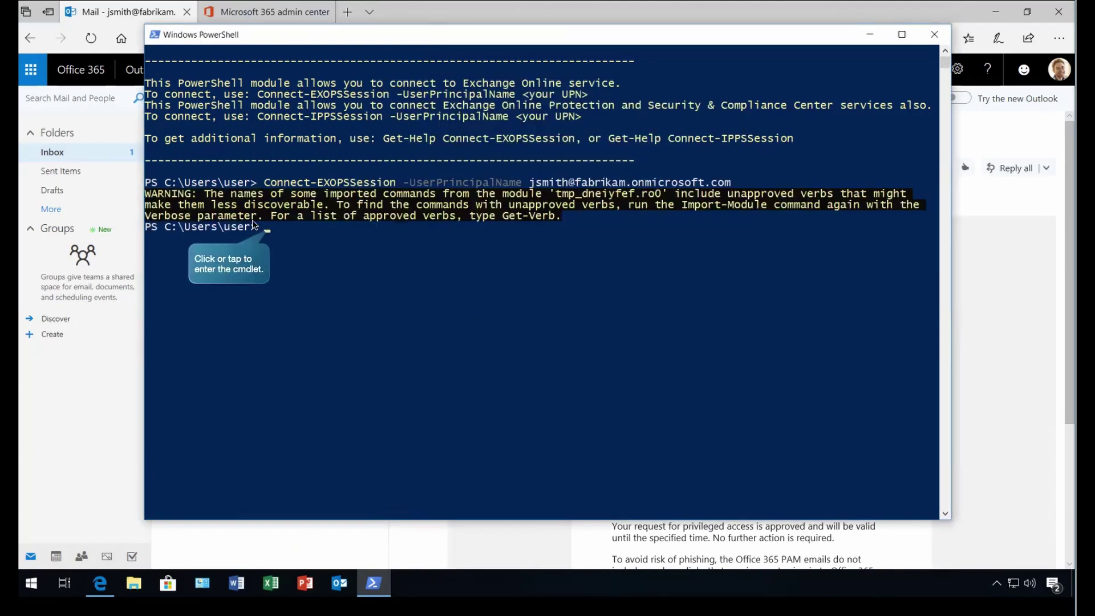
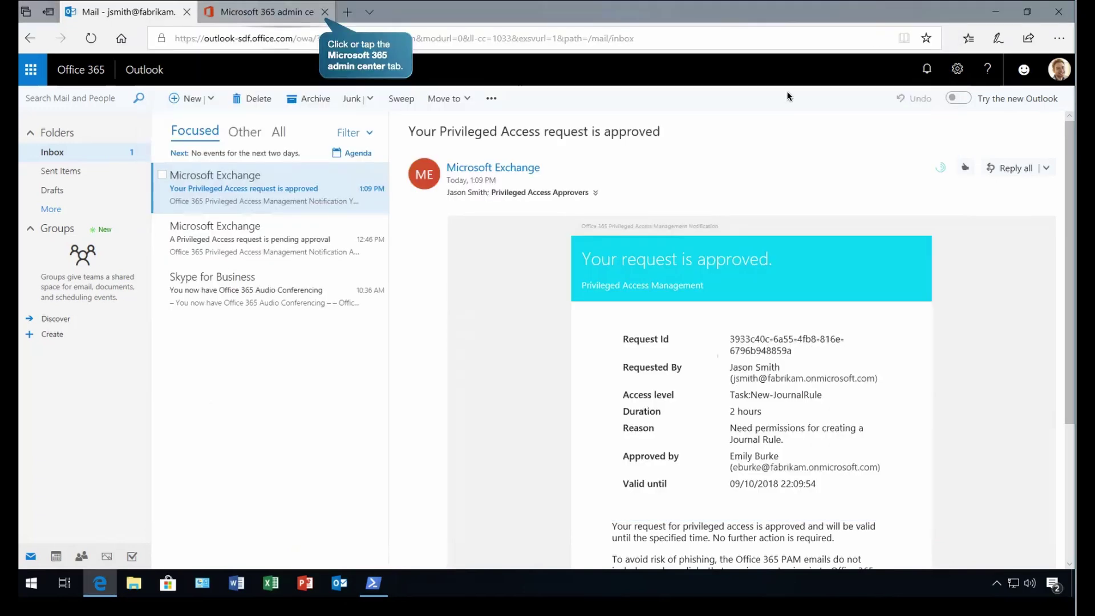
Return to the Microsoft 365 admin center home and expand the Admin centers list.
click(295, 16)
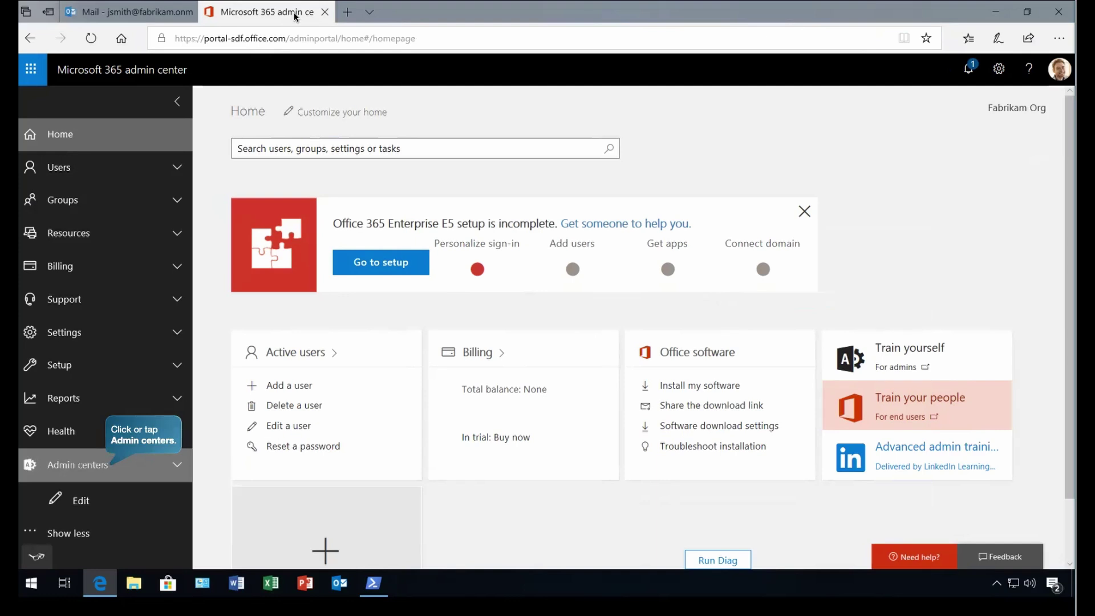
click(119, 477)
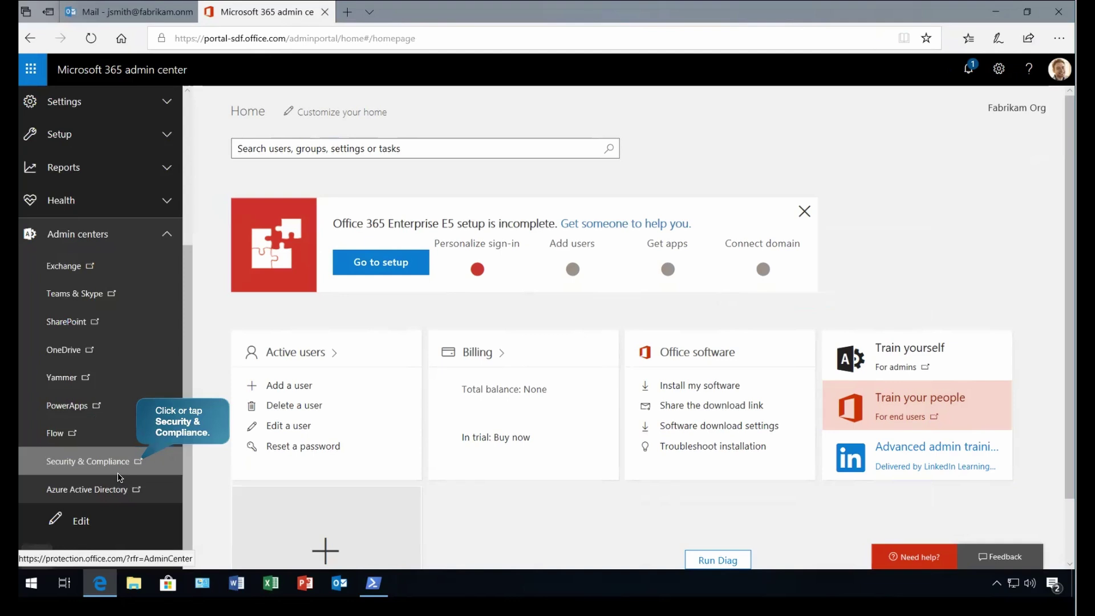
Launch the Security & Compliance Center and expand its Search & investigation section.
click(96, 466)
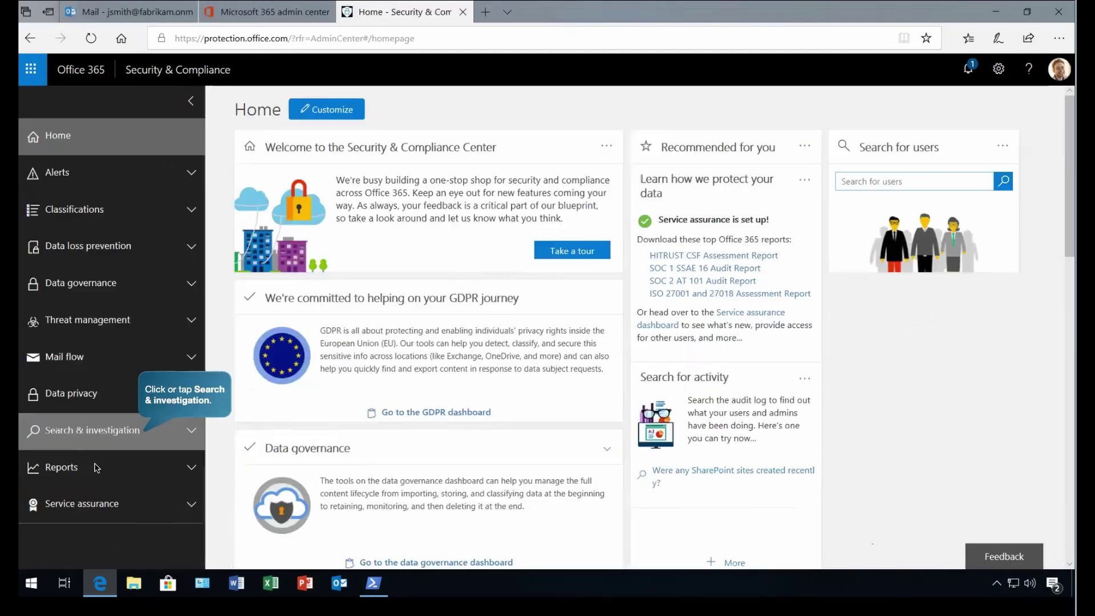
click(106, 437)
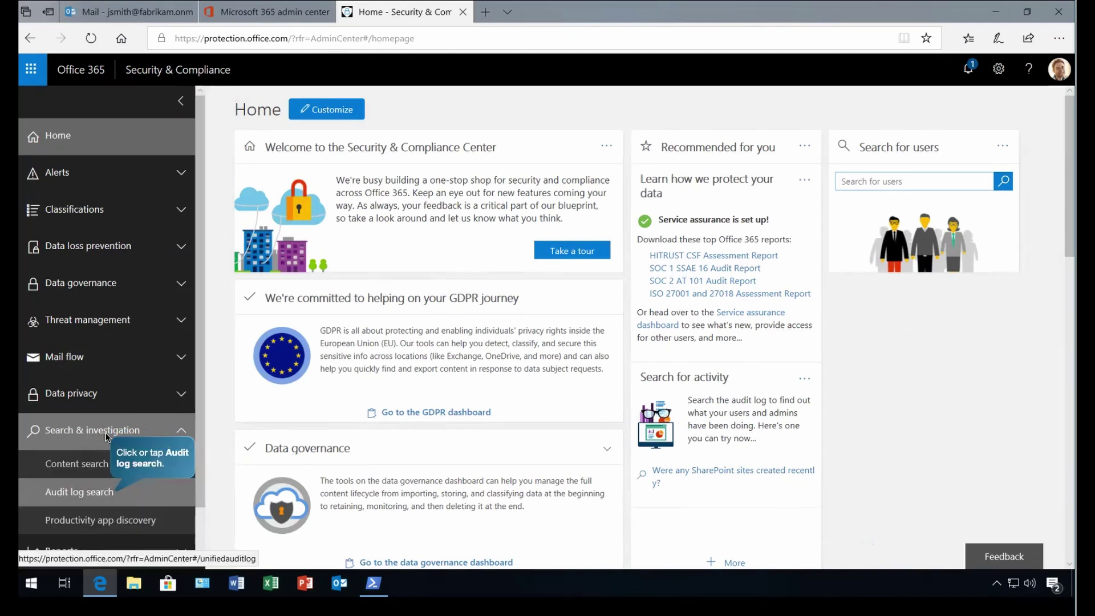
Search the audit log with default activities and dates 2018-09-09 to 2018-09-11.
click(106, 494)
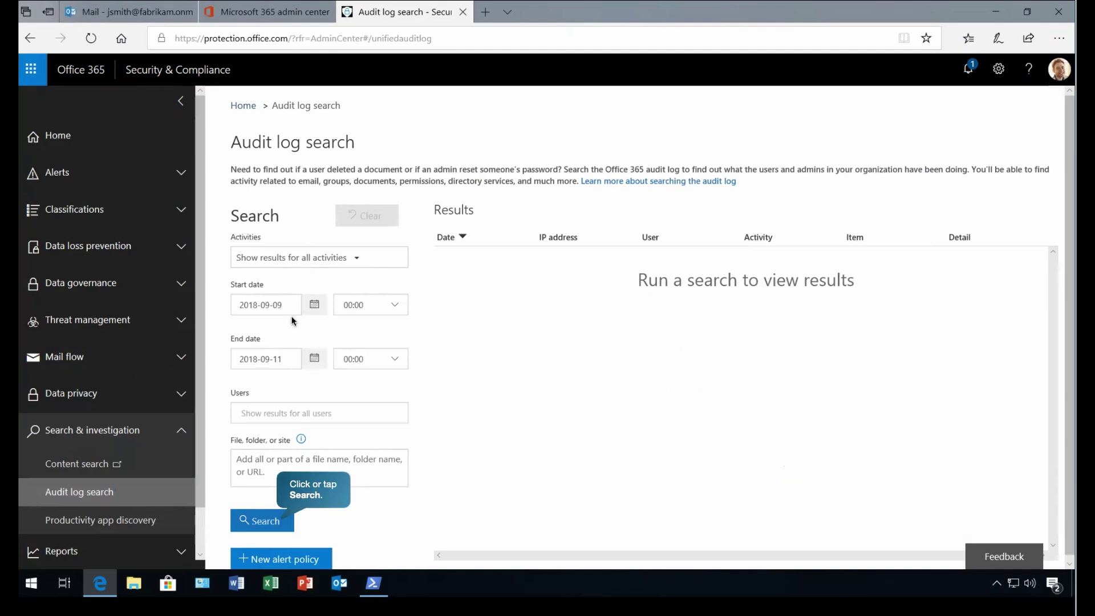
click(271, 523)
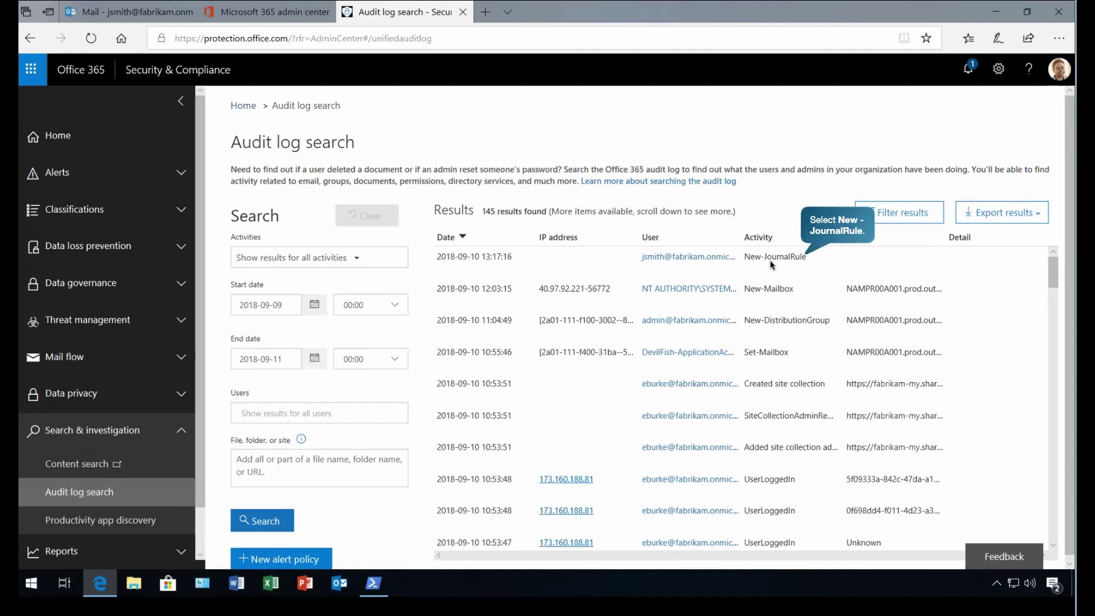
Open the New-JournalRule record's full details and review its jr1 rule parameters.
click(768, 261)
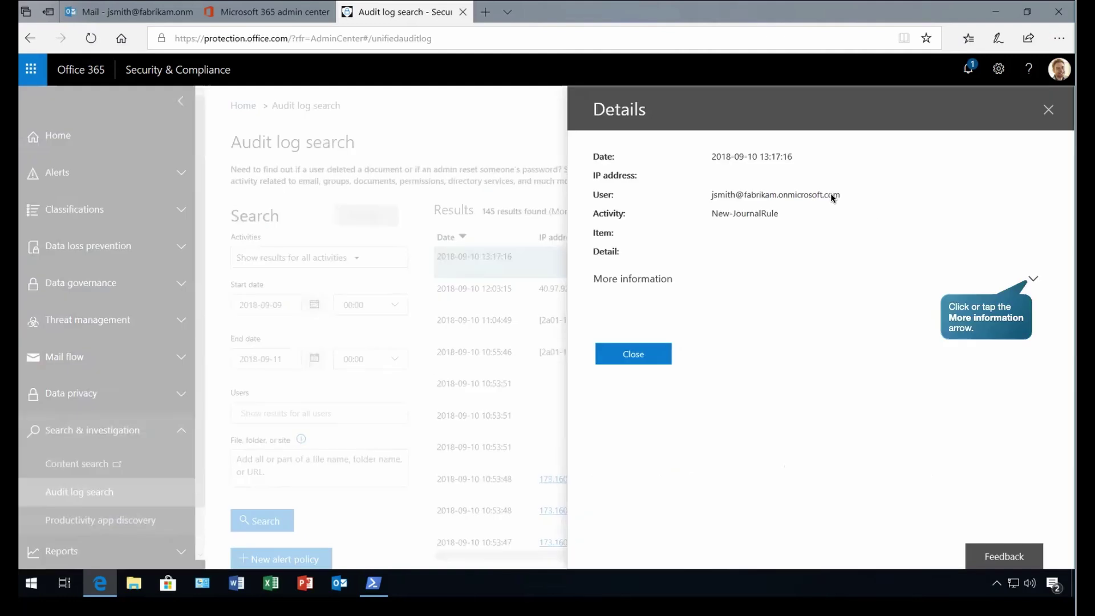
click(1033, 279)
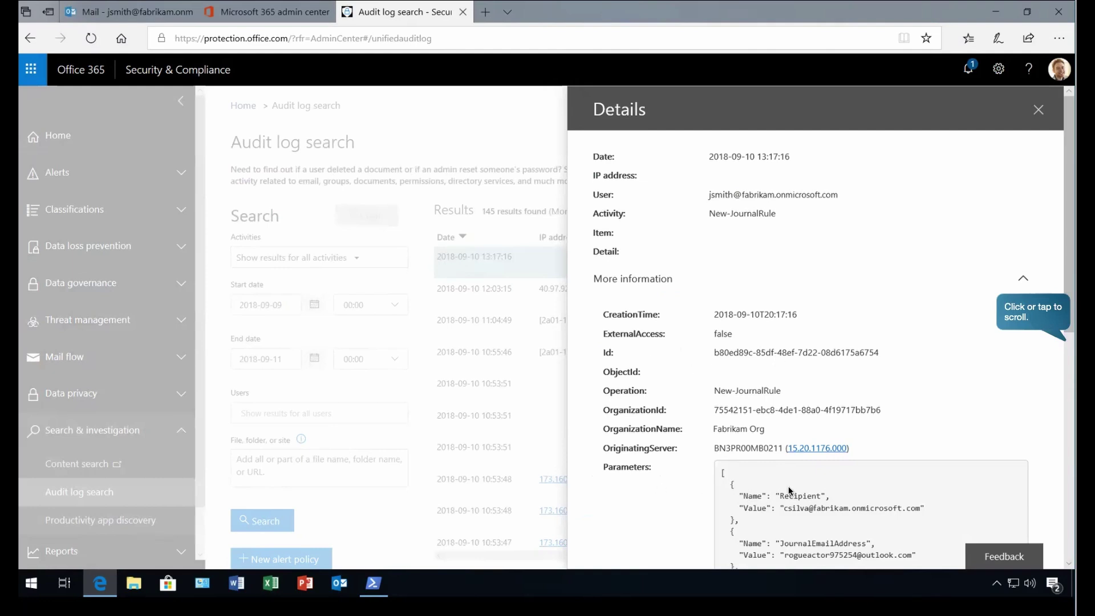
scroll(1049, 365, down, 1)
scroll(821, 325, down, 5)
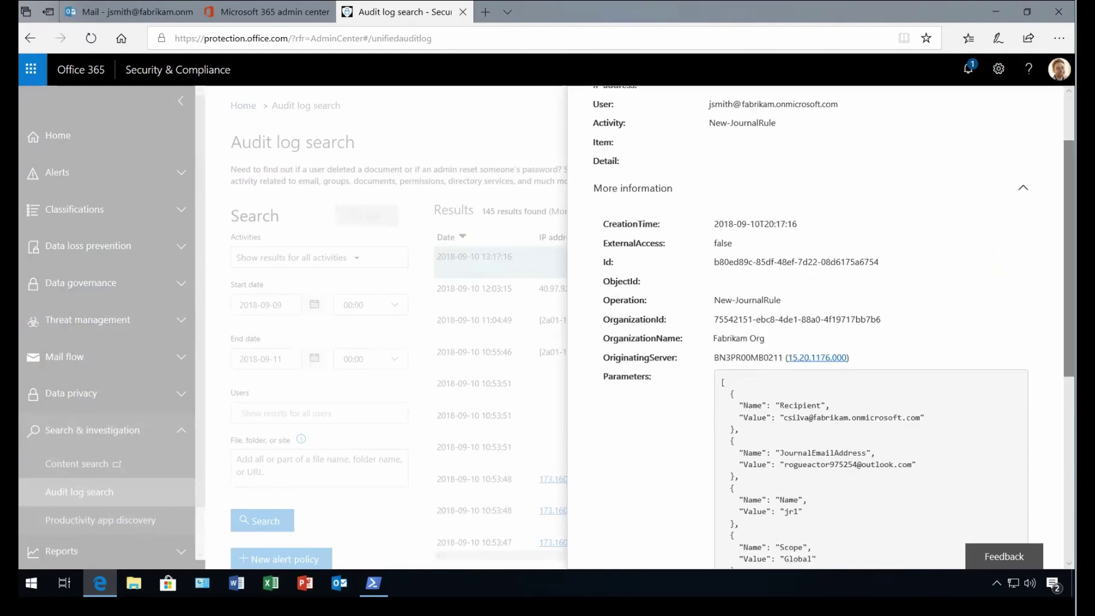
scroll(821, 325, down, 1)
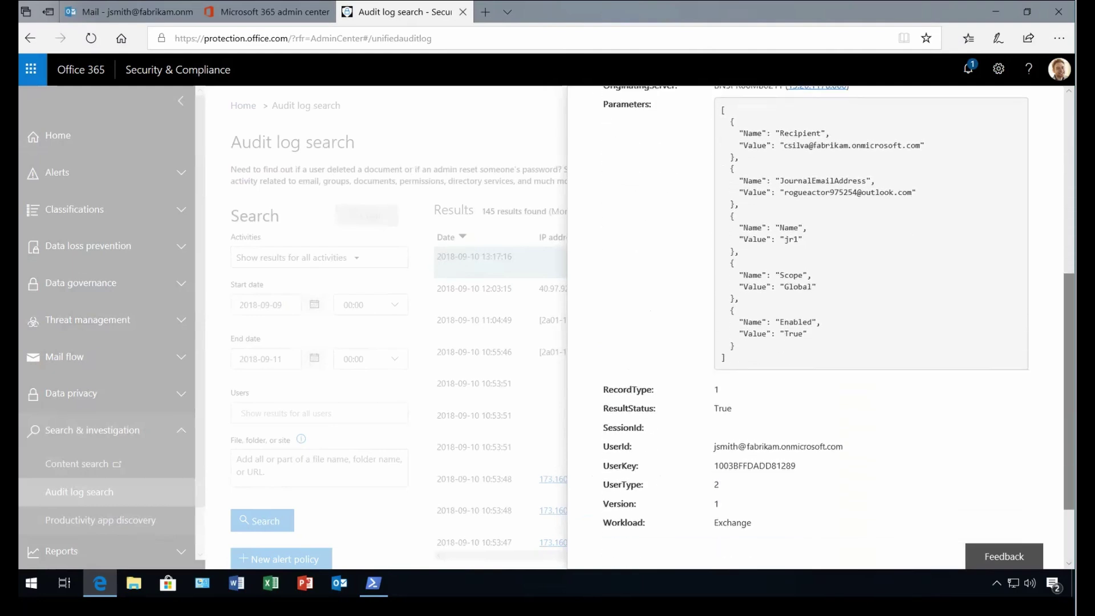
scroll(971, 401, up, 6)
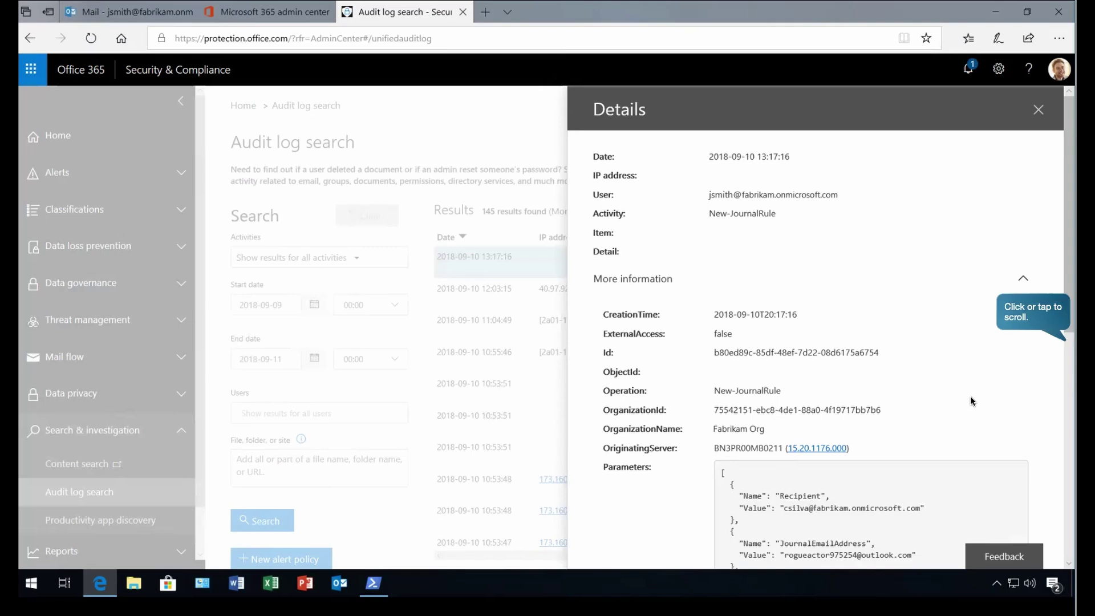